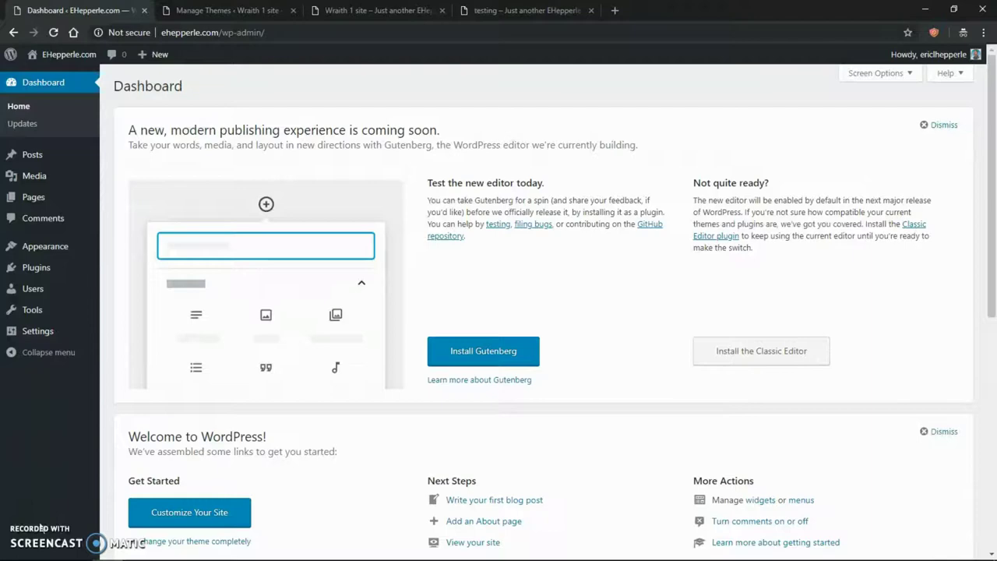
- Bring the multisite tutorial notes up in Notepad++ and dismiss the Chrome e-mail notification
key(alt+Tab)
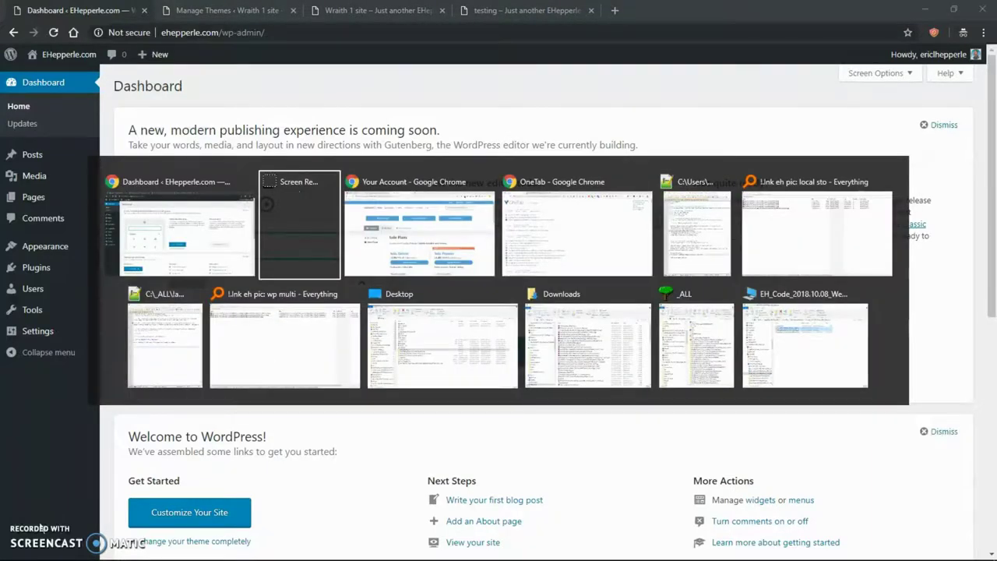
key(alt+Tab)
key(alt+Tab)
key(alt+Tab)
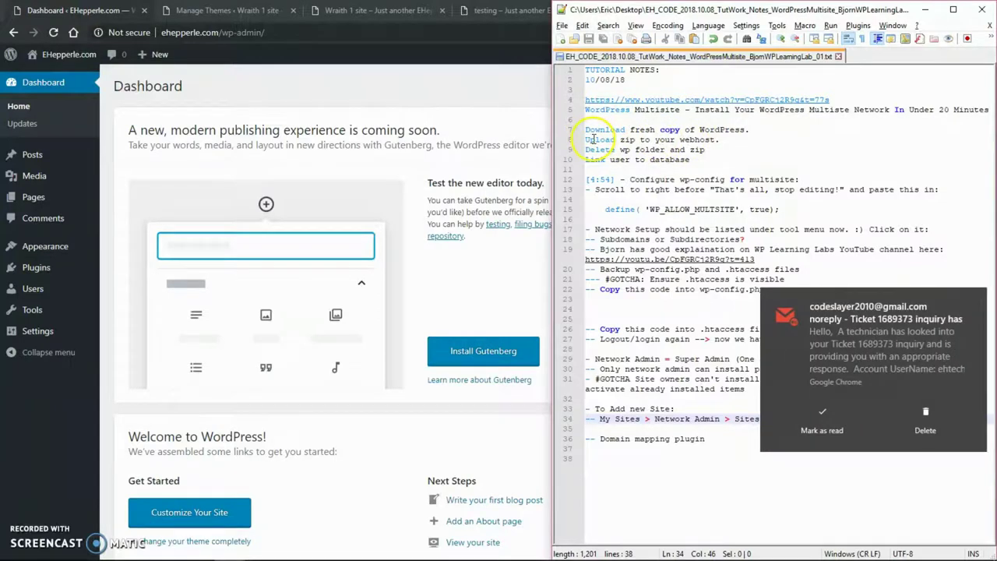
click(974, 296)
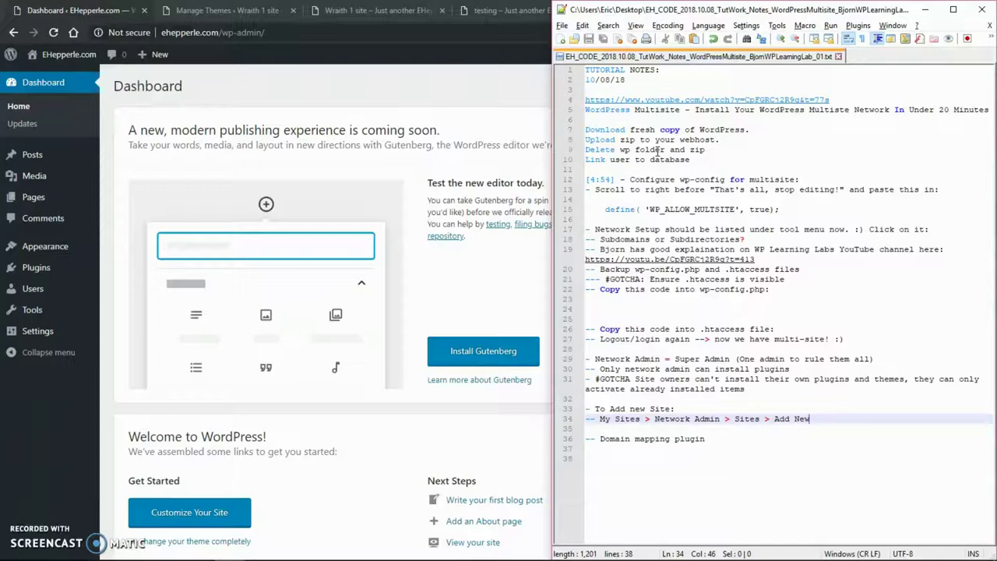
- Go to the 50Webs File Manager on /www/ehepperle.com and scroll the list down to wp-config.php
key(alt+Tab)
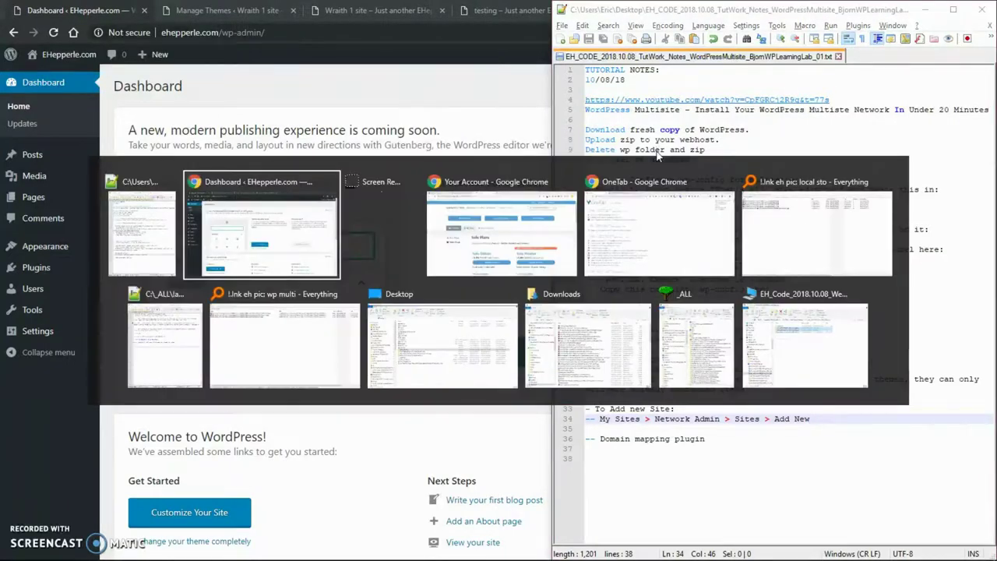
key(alt+Tab)
key(alt+Tab)
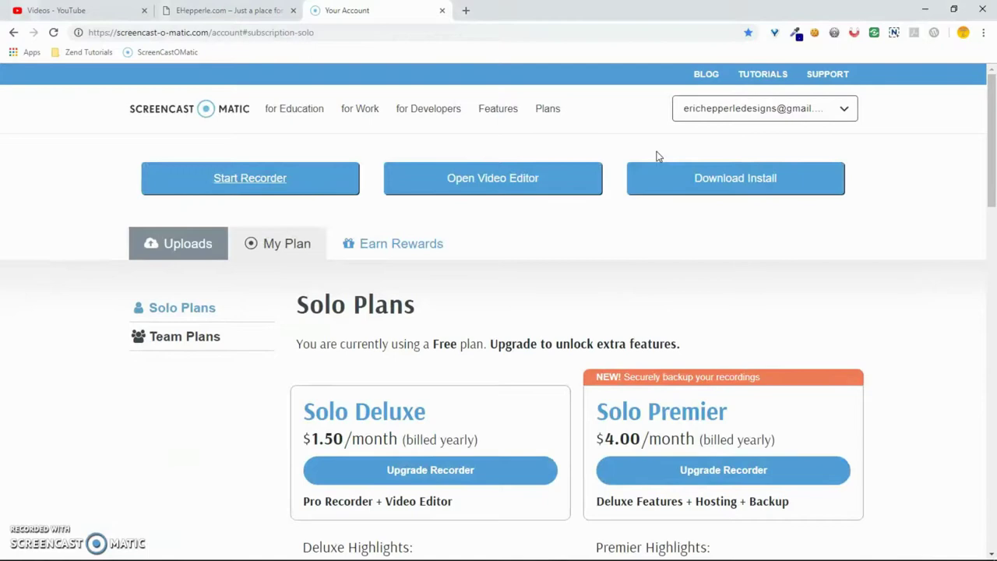
key(alt+Tab)
key(alt+Tab)
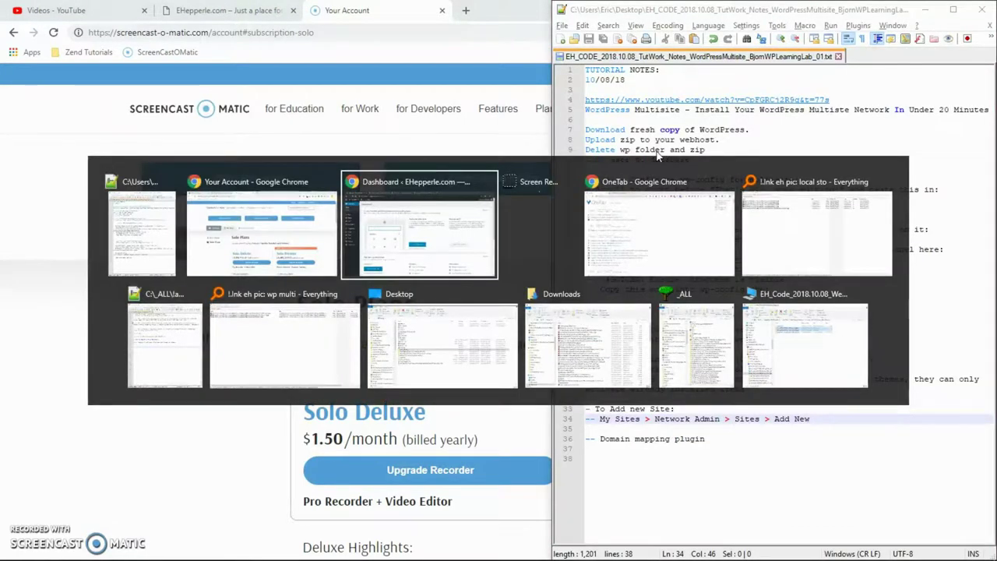
key(alt+Tab)
key(alt+Tab)
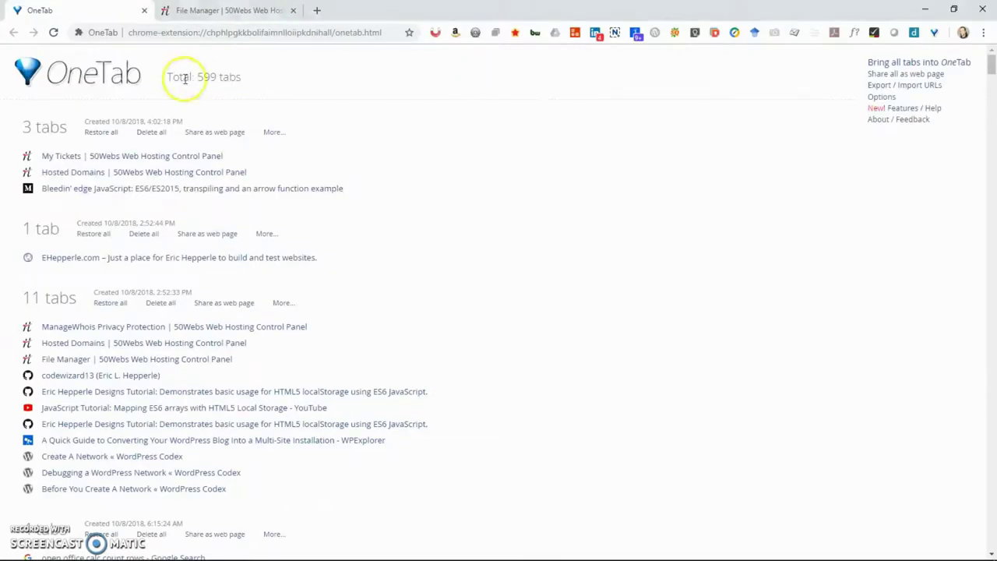
click(147, 172)
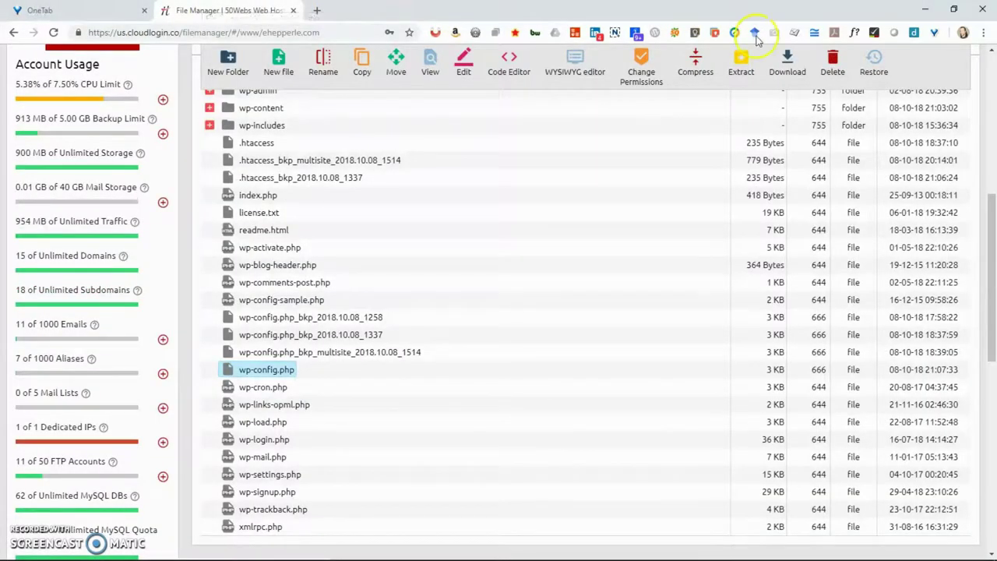
click(988, 107)
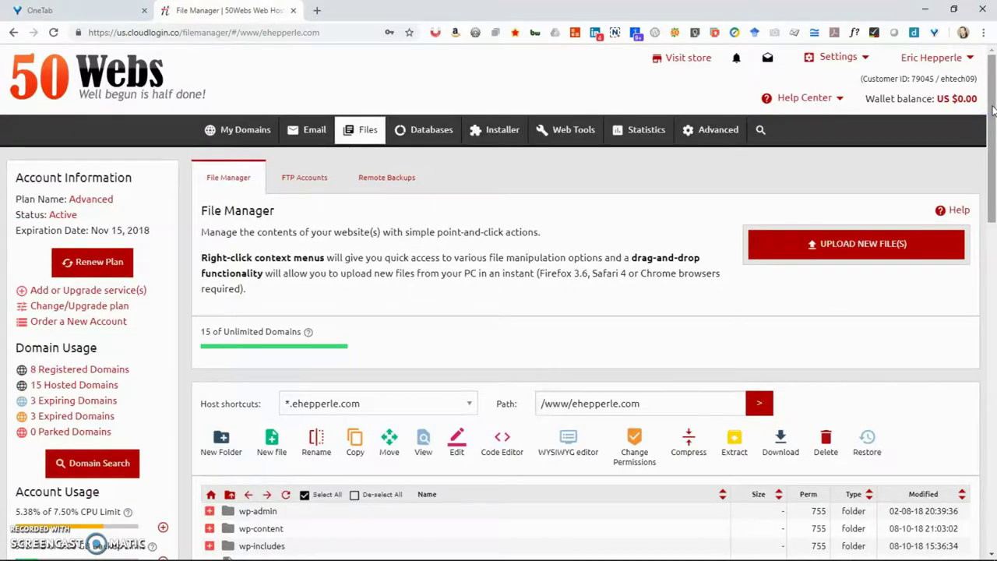
drag(992, 109, 987, 245)
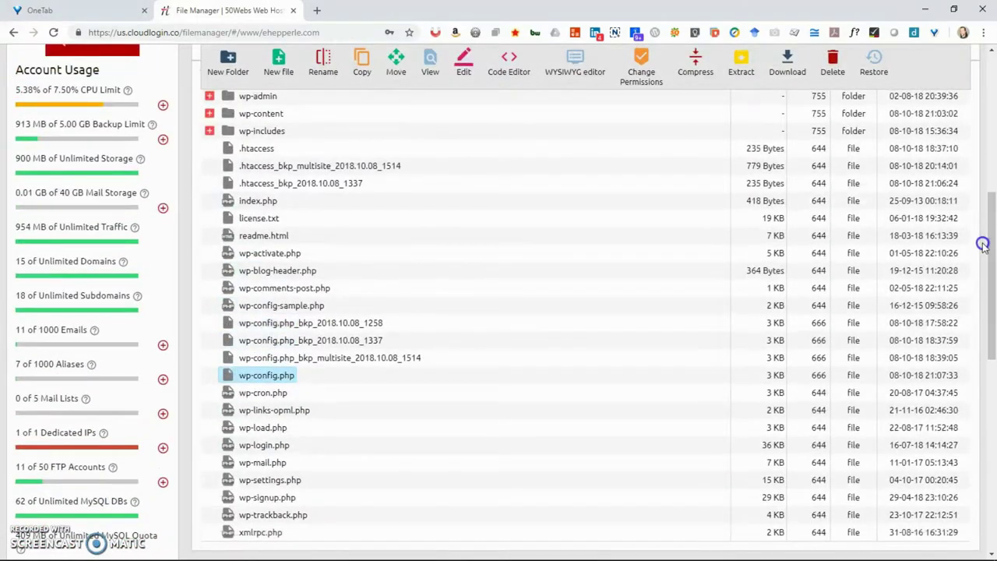
- Open wp-config.php via Edit > Edit with code editor and scroll to the file's end
right_click(269, 377)
mouse_move(312, 386)
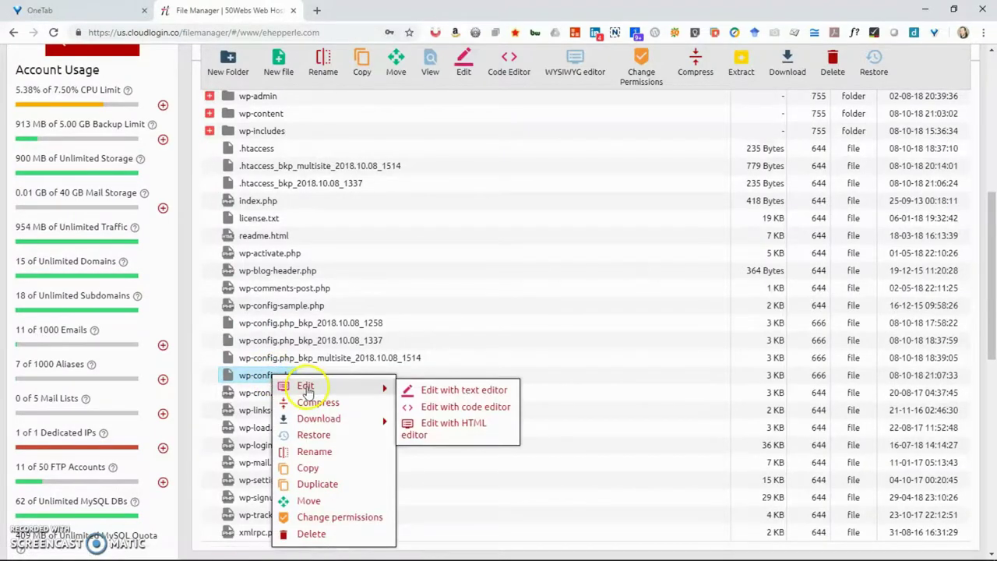
click(423, 407)
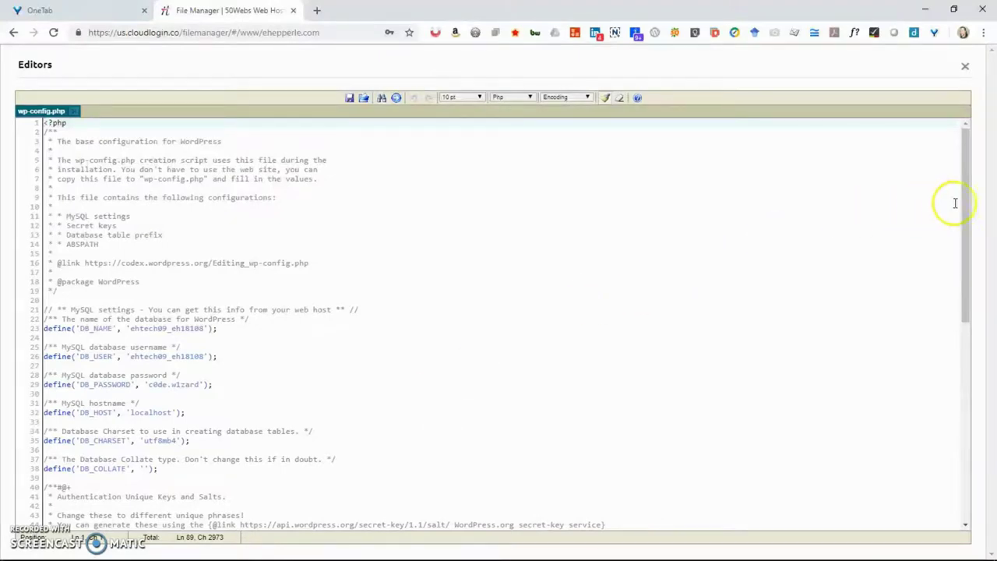
drag(966, 212, 987, 413)
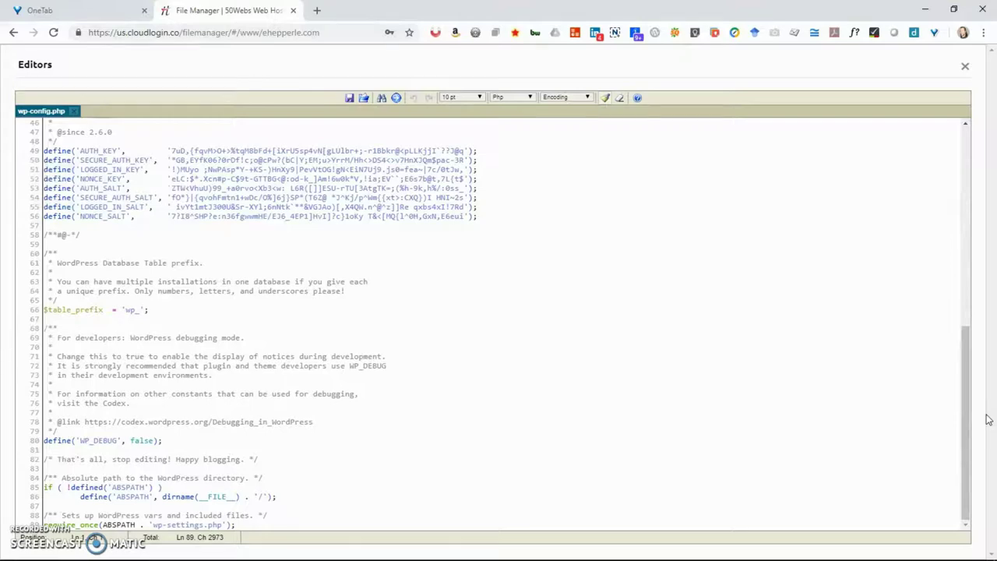
- Paste define('WP_ALLOW_MULTISITE', true); from the notes onto line 82 of wp-config.php, below WP_DEBUG
key(alt+Tab)
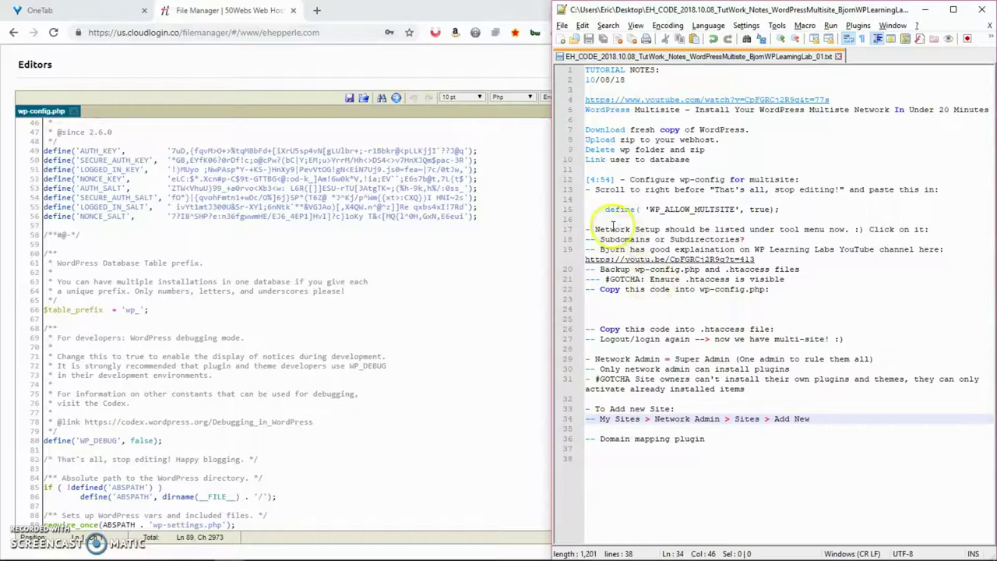
drag(606, 209, 783, 207)
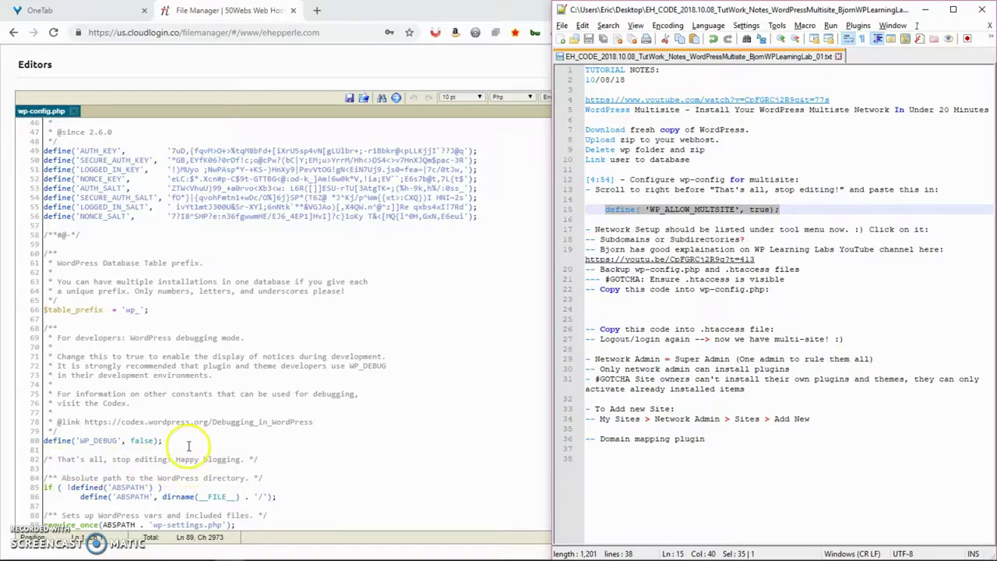
click(188, 445)
key(Return)
key(Return)
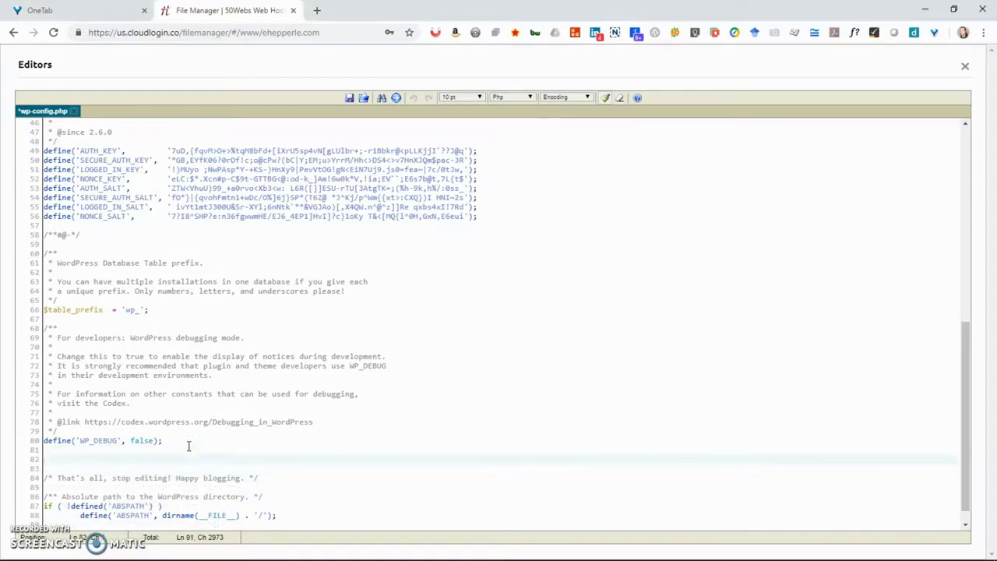
text(define( 'WP_ALLOW_MULTISITE', true );)
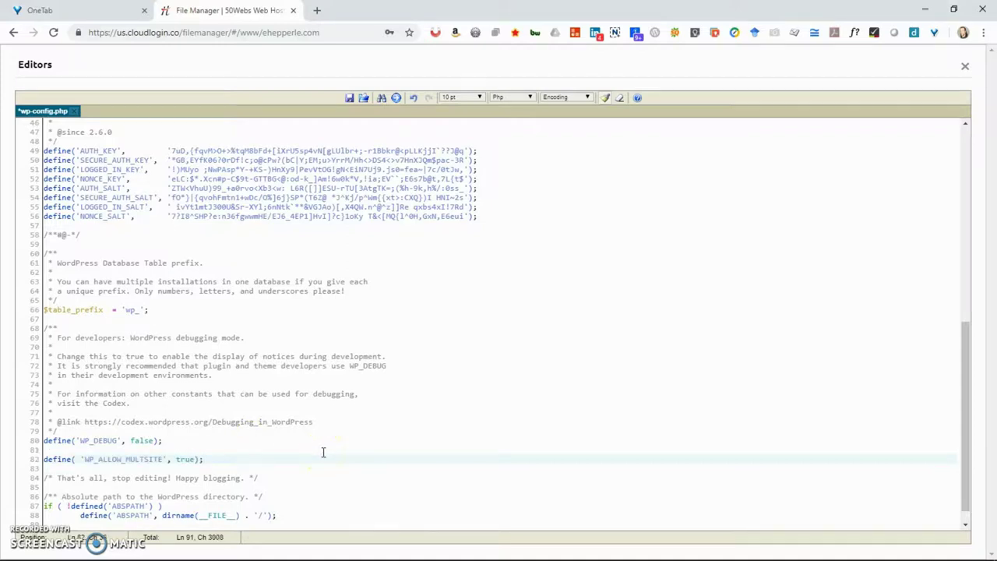
key(alt+Tab)
key(alt+Tab)
key(alt+Tab)
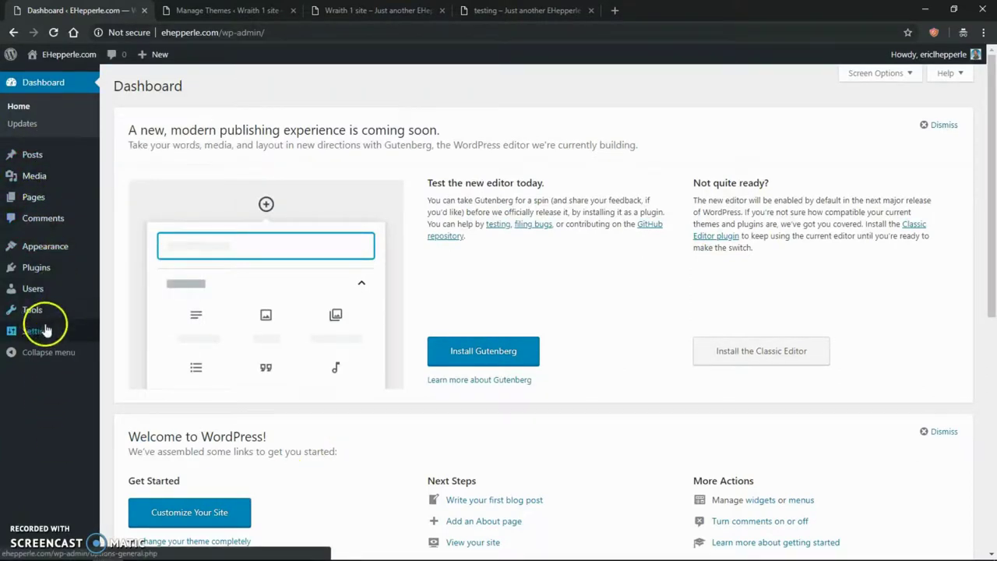
- Check the WordPress Tools menu, then return to the unsaved wp-config.php editor
mouse_move(38, 311)
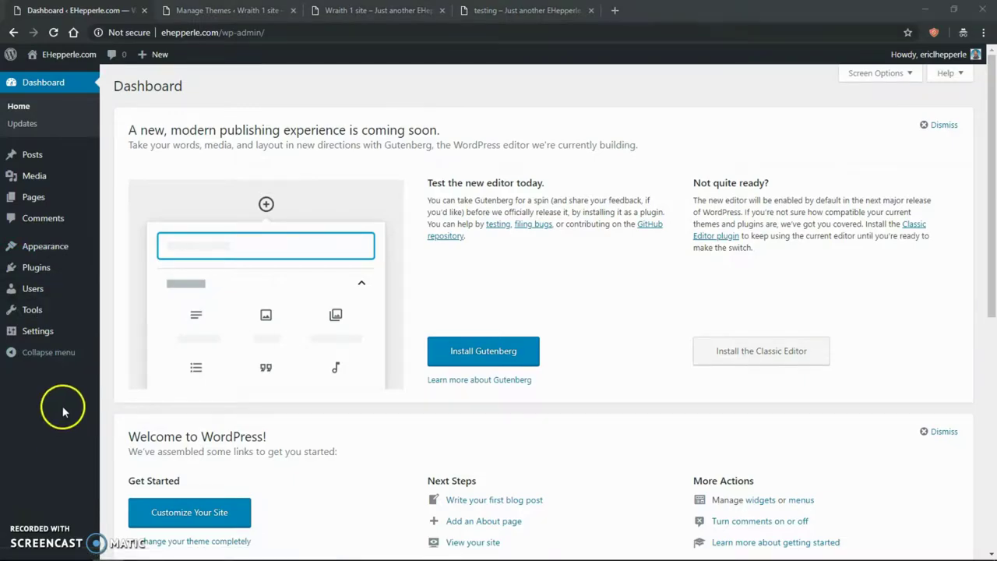
key(alt+Tab)
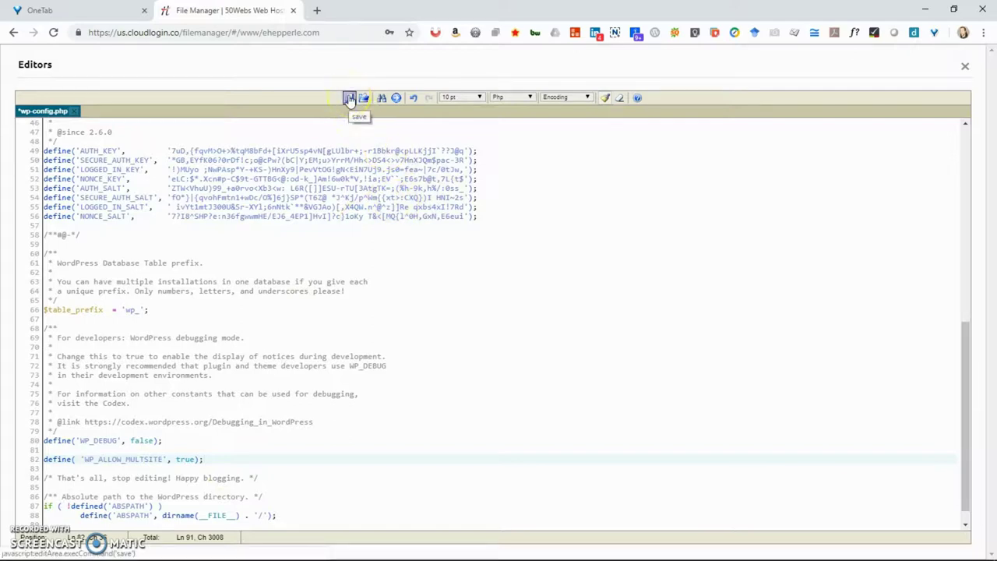
- Save wp-config.php with the multisite line and reload the WordPress dashboard to test it
click(350, 99)
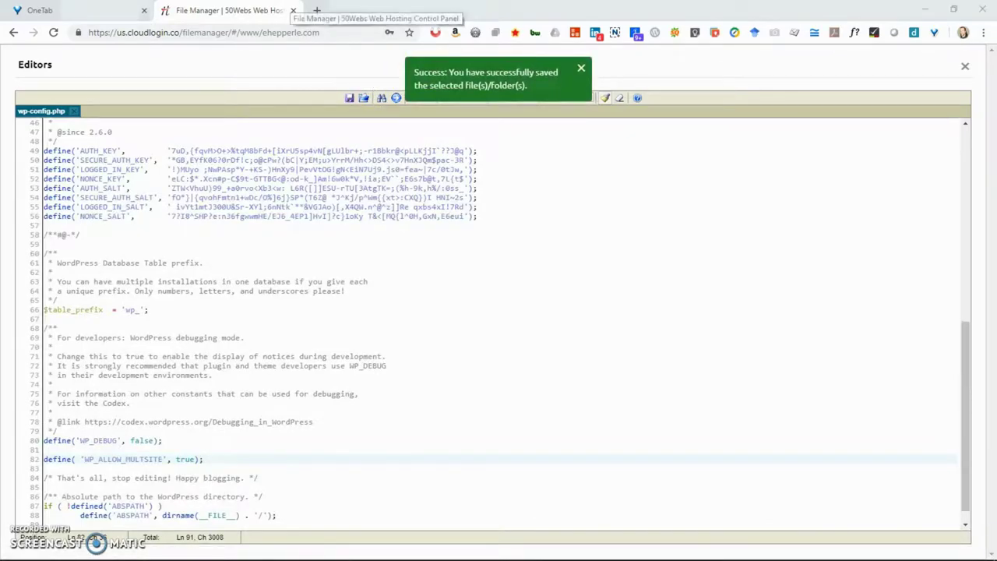
key(alt+Tab)
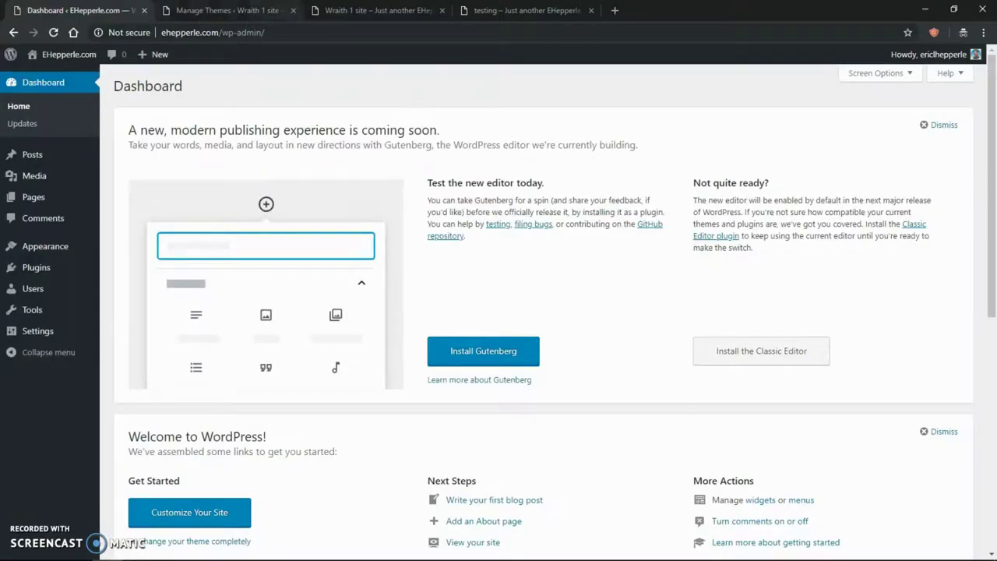
key(F5)
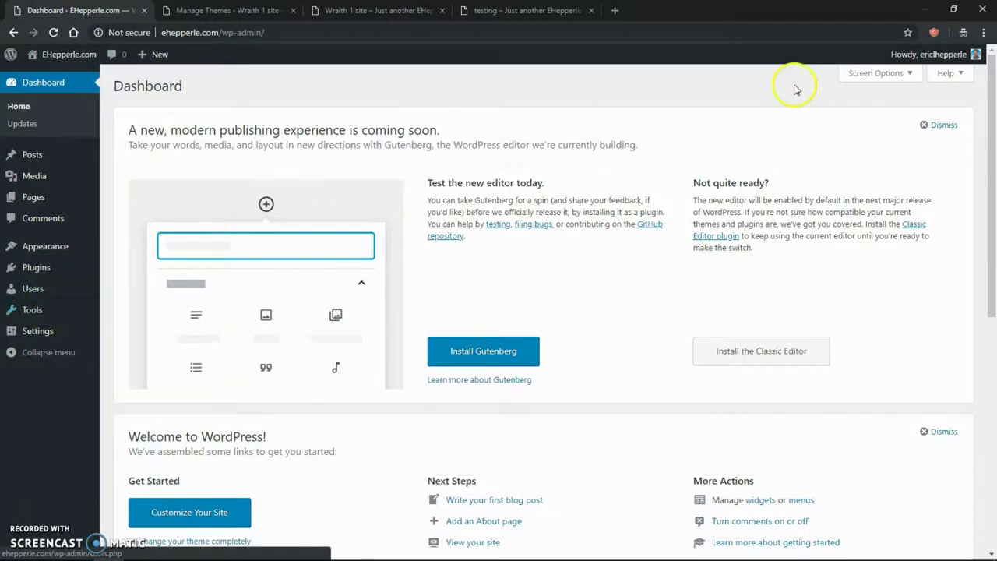
key(alt+Tab)
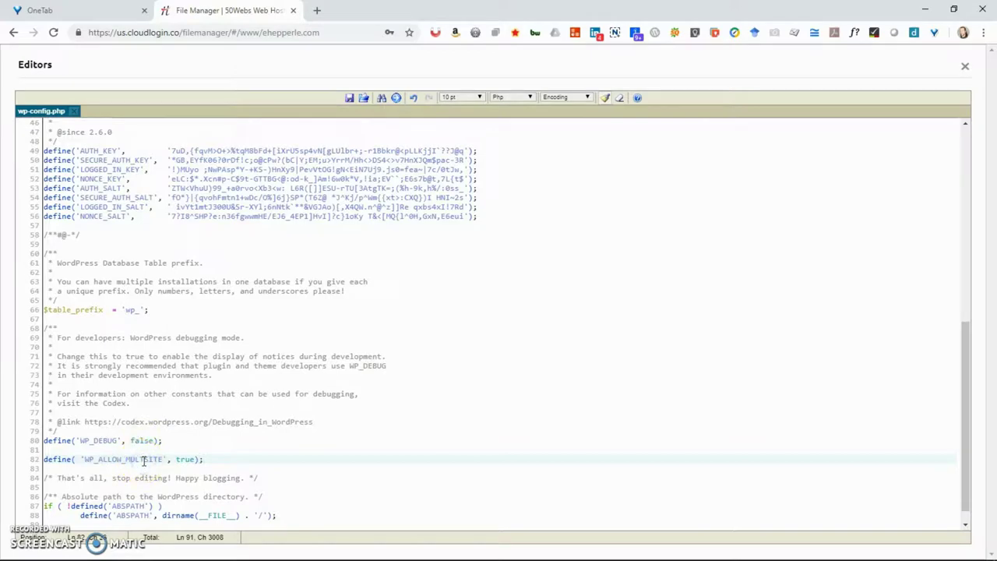
- Add the missing I to MULTISITE in wp-config.php line 82, save, and fix line 15 of the notes
text(I)
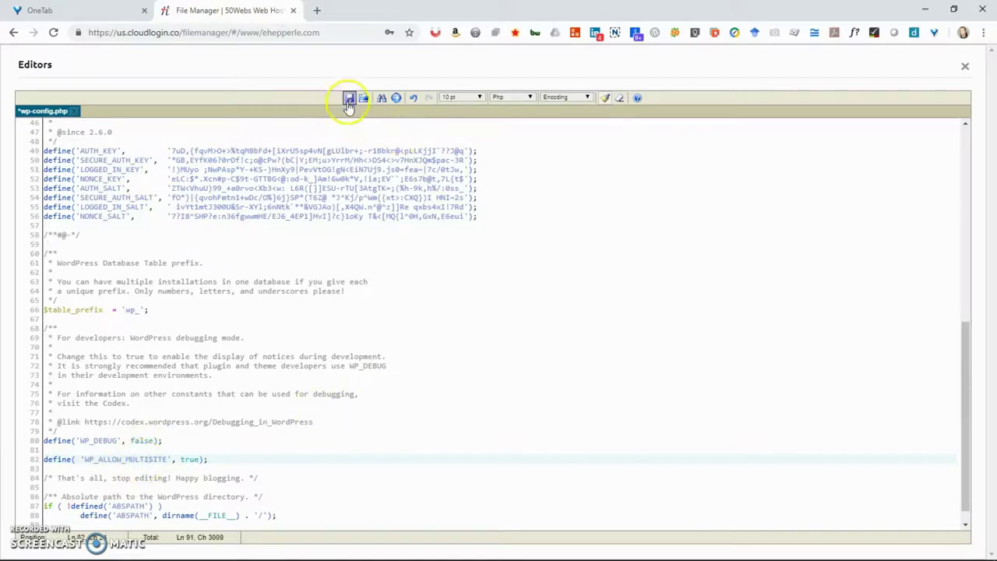
click(350, 99)
key(alt+Tab)
key(alt+Tab)
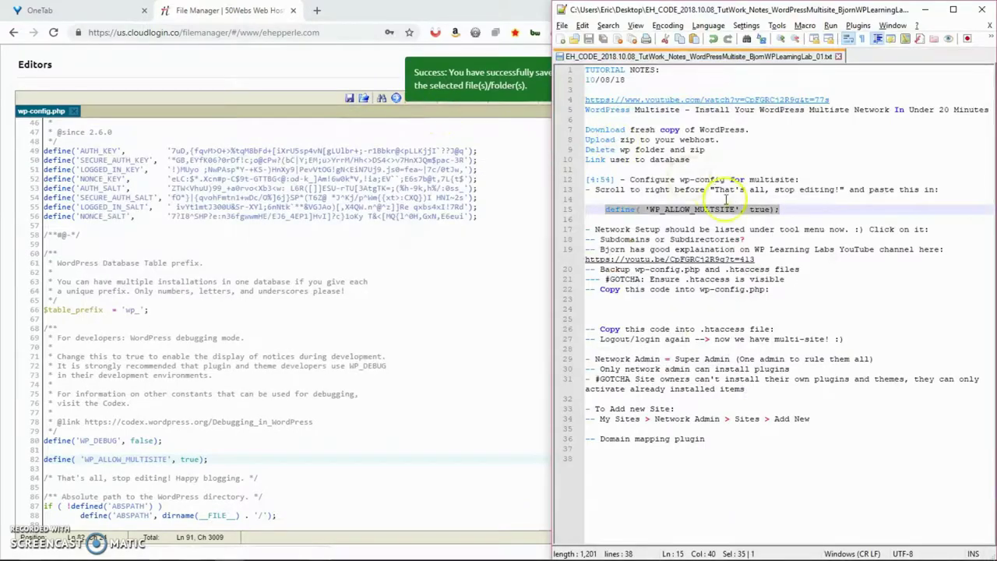
click(717, 208)
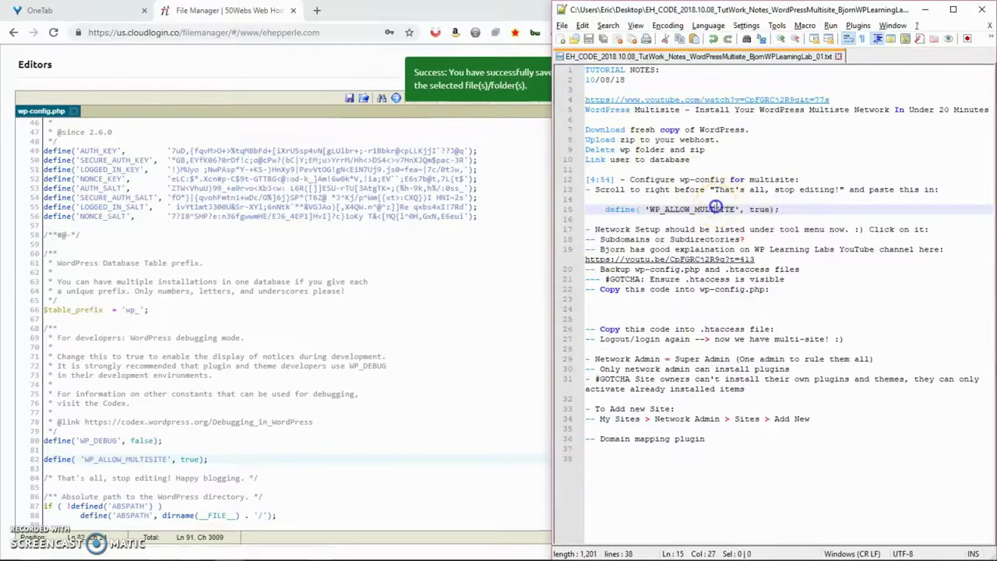
text(I)
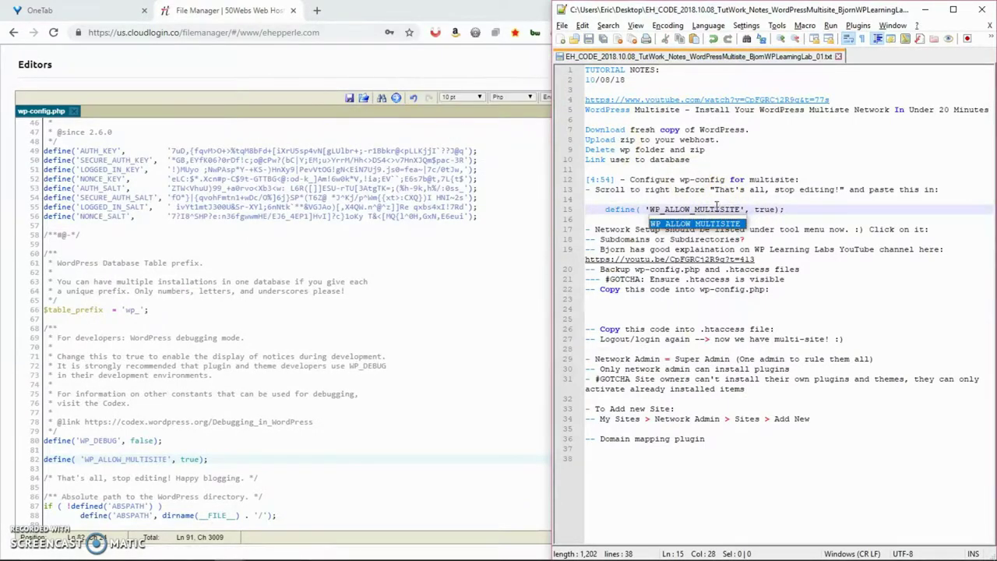
key(Escape)
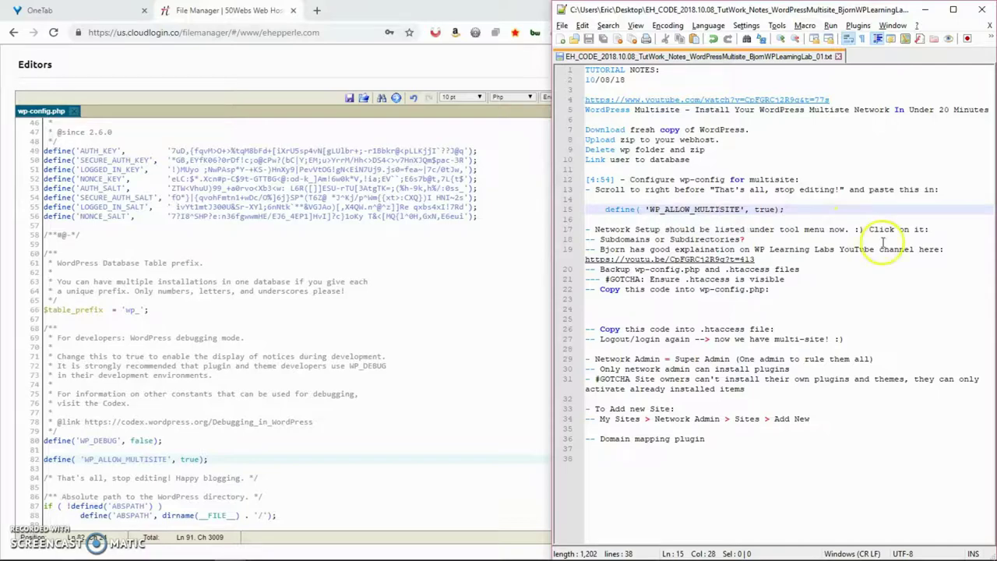
- Reload the WordPress dashboard so Network Setup appears under Tools
key(alt+Tab)
key(alt+Tab)
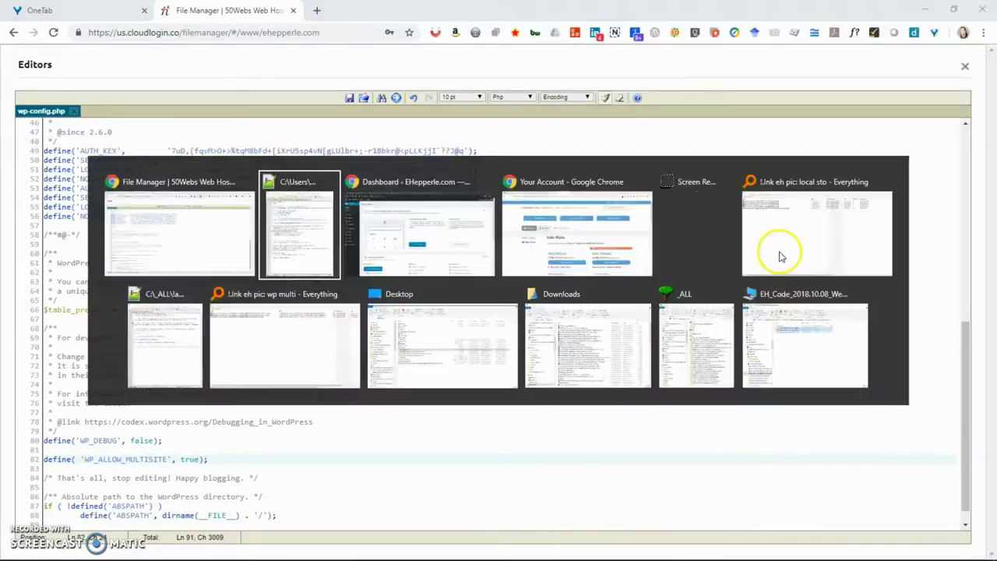
key(alt+Tab)
key(F5)
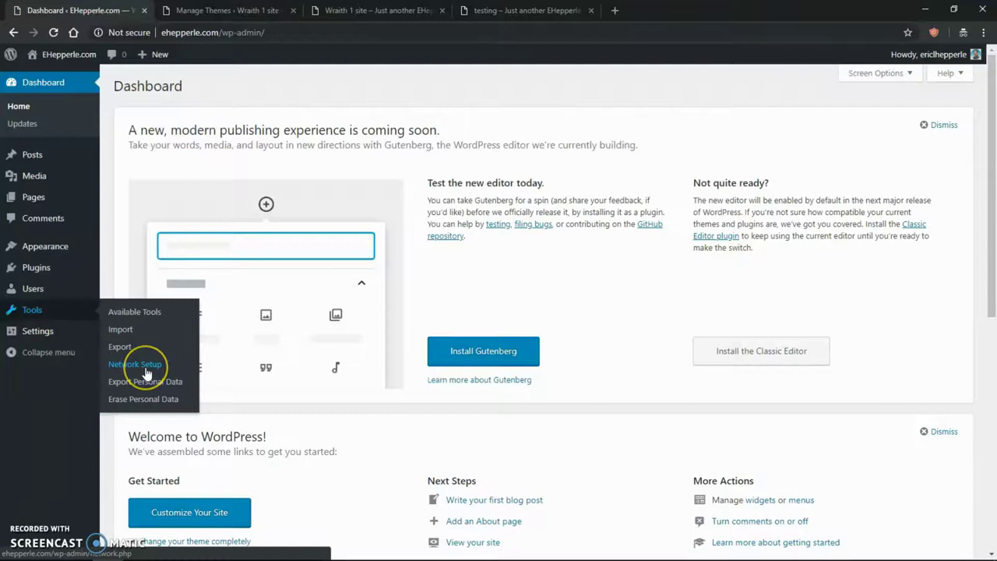
- Open Network Setup, check wp-config.php in the editor, and return to the network creation instructions
click(145, 373)
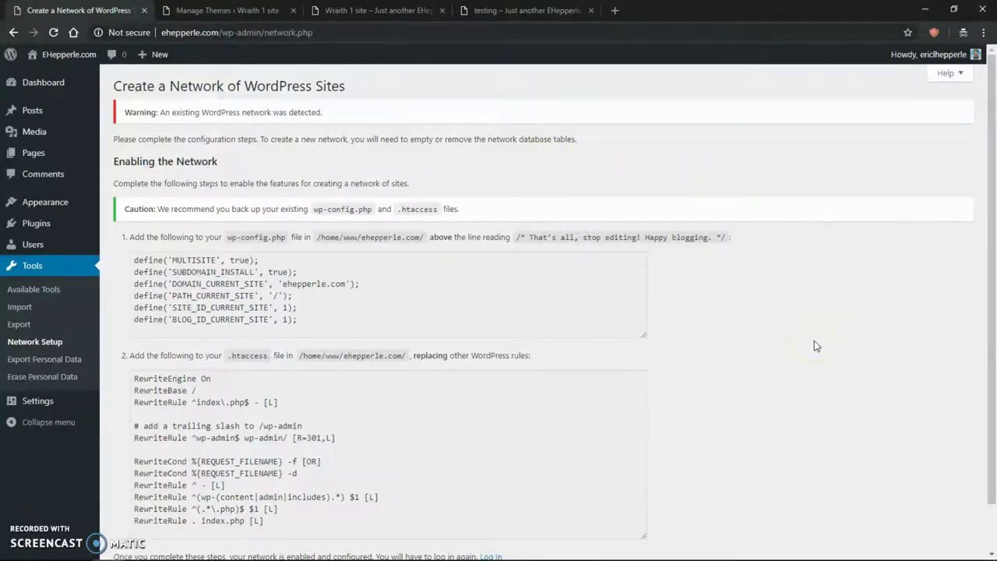
key(alt+Tab)
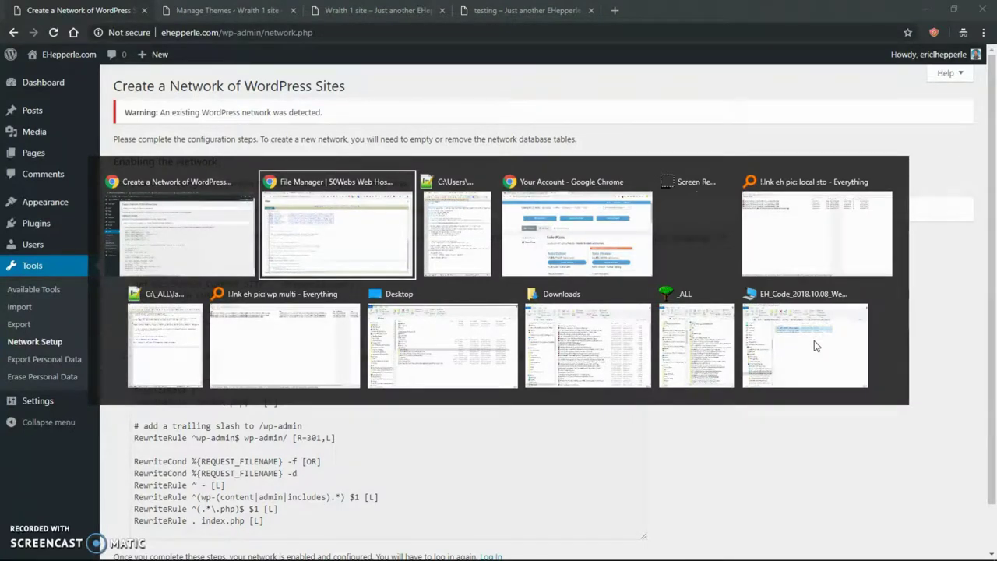
key(alt)
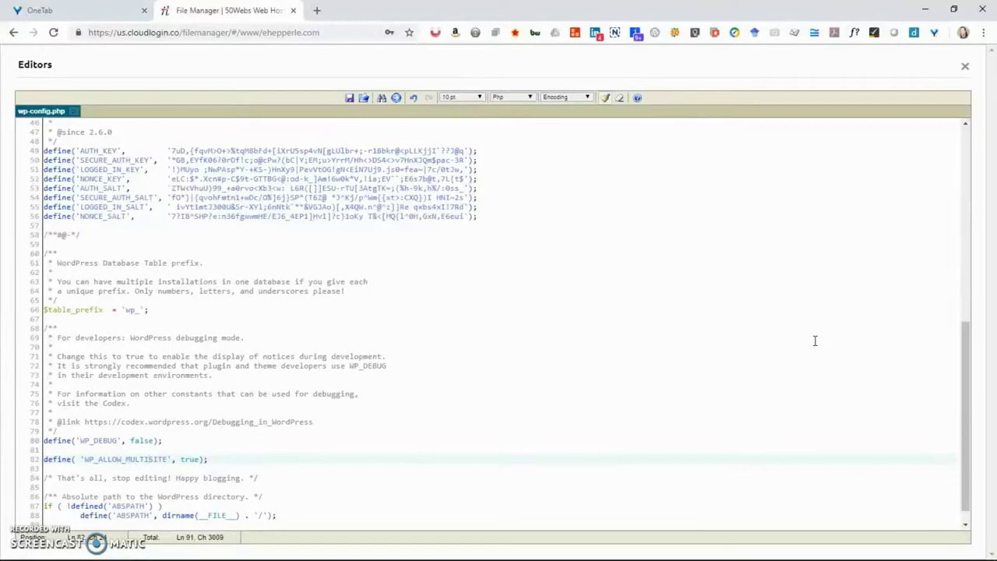
key(alt+Tab)
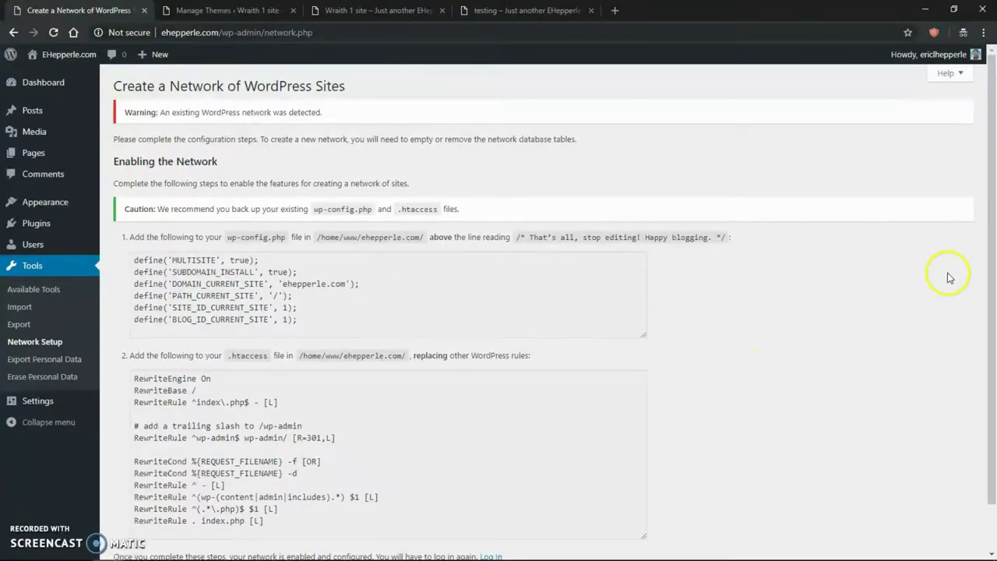
- Close the wp-config.php editor in File Manager and select the six multisite define lines on Network Setup
drag(994, 246, 995, 310)
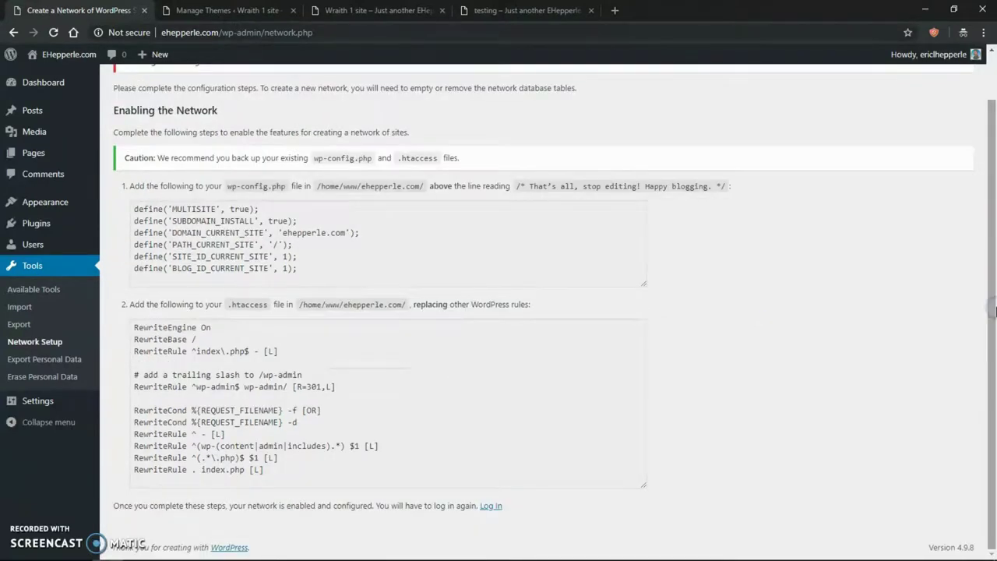
key(alt+Tab)
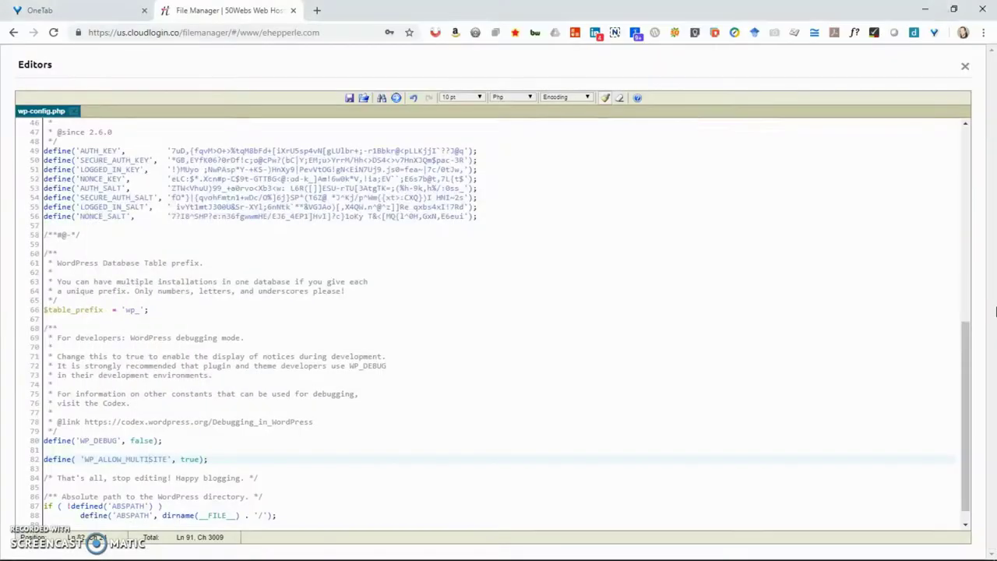
click(966, 69)
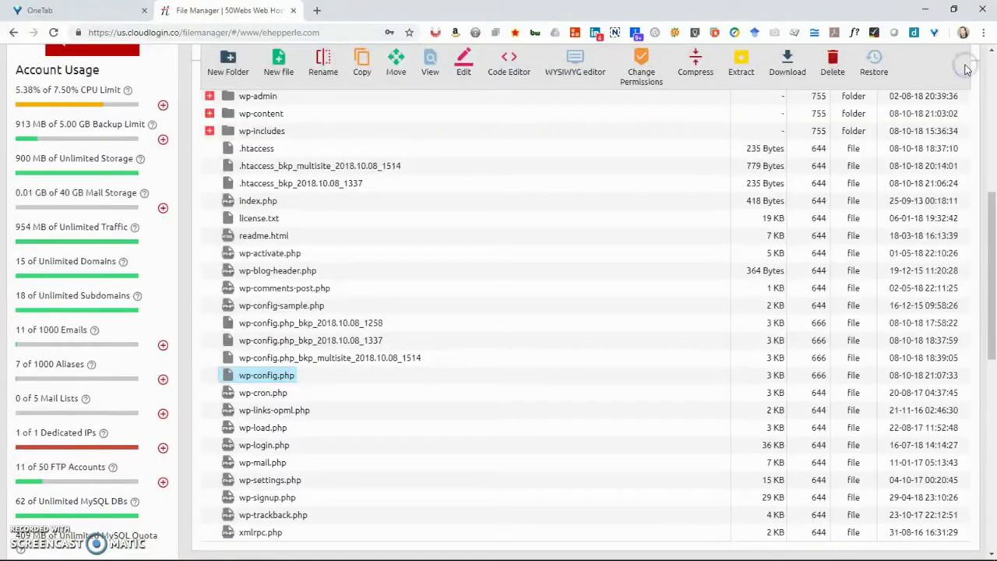
key(alt+Tab)
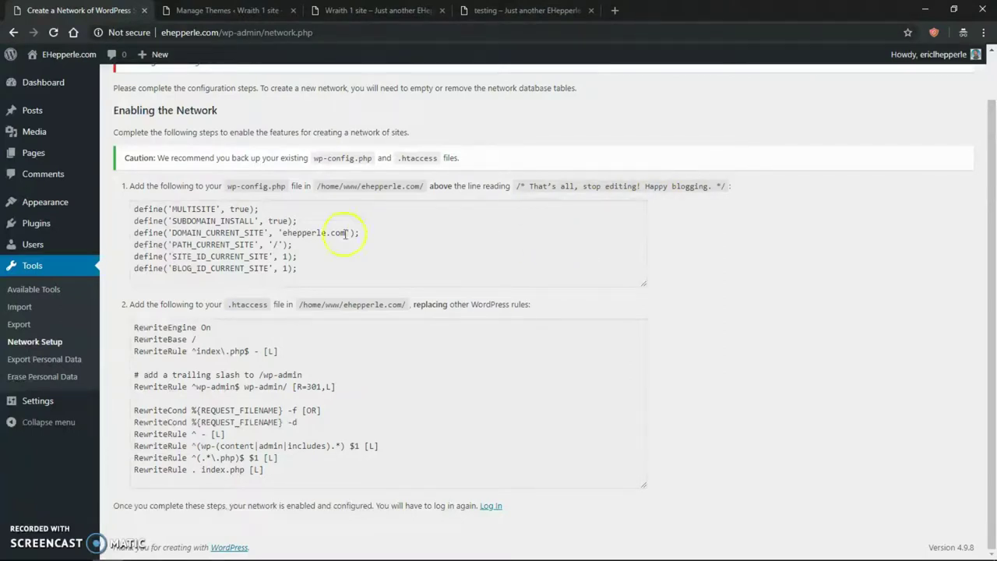
drag(298, 271, 125, 214)
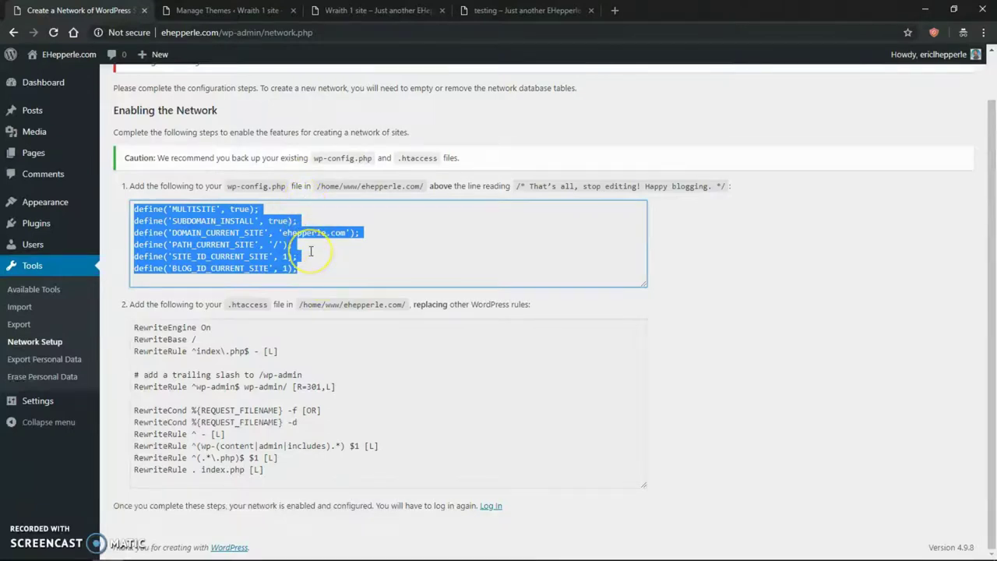
key(alt+Tab)
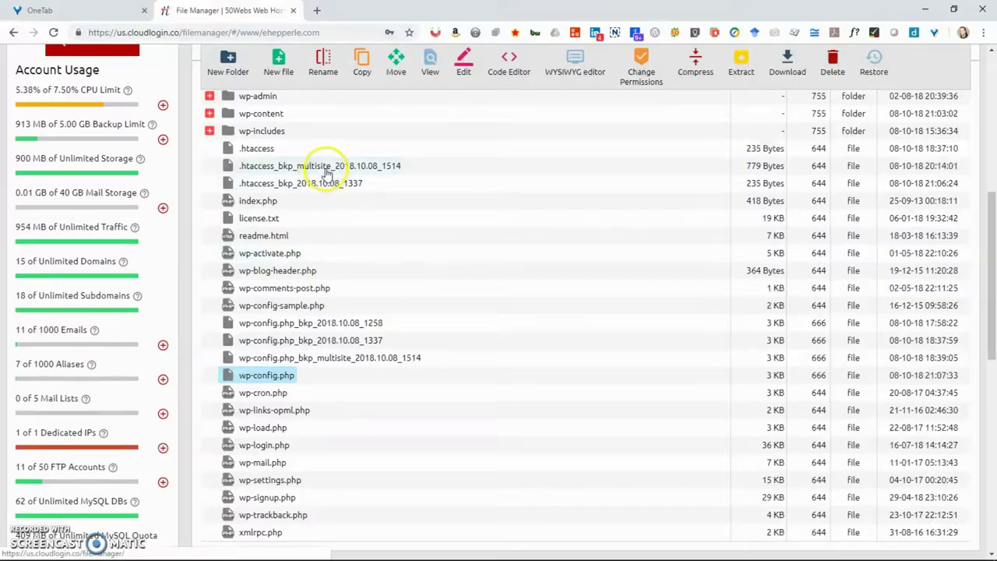
- Delete the current wp-config.php from the 50Webs File Manager list
key(alt+Tab)
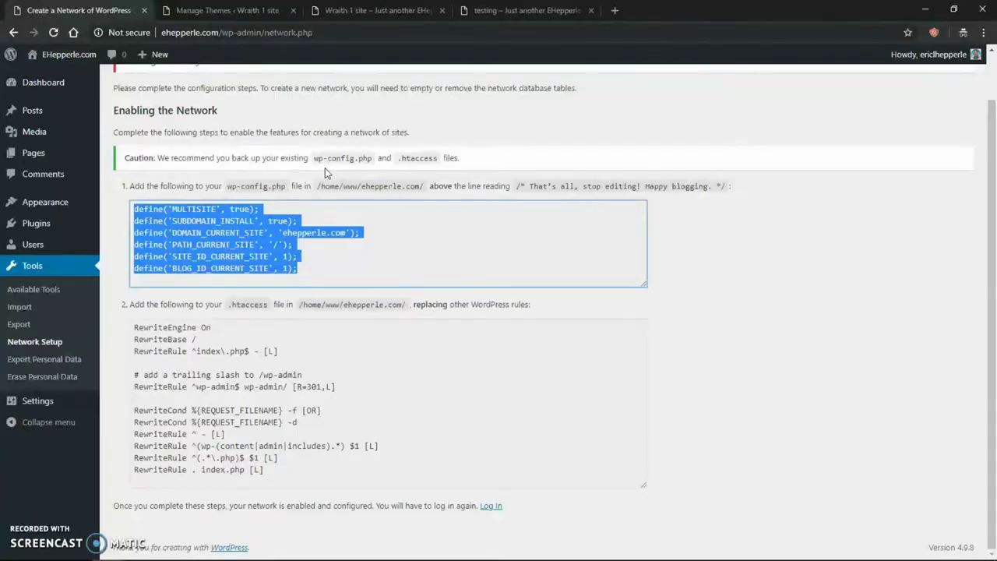
key(alt+Tab)
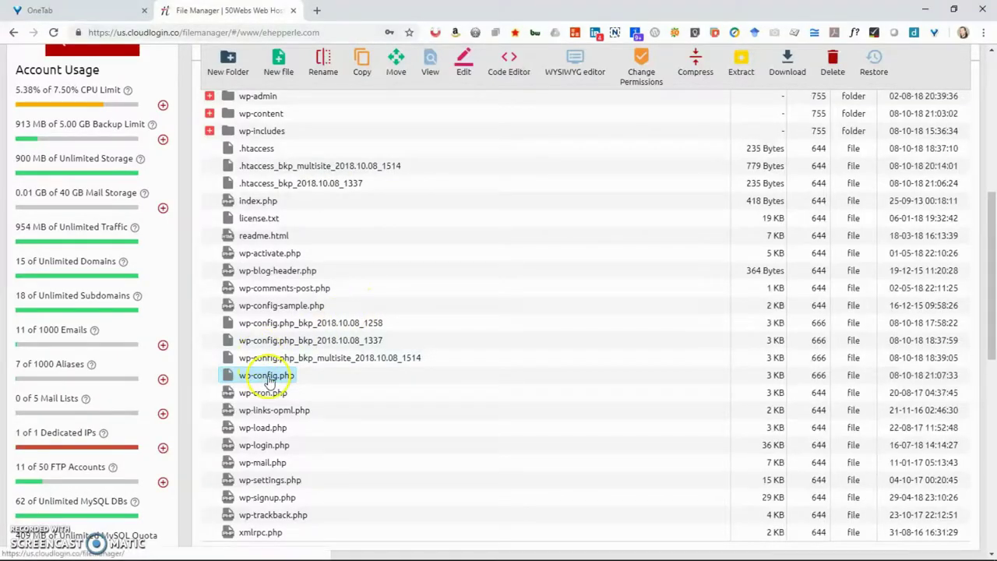
right_click(269, 377)
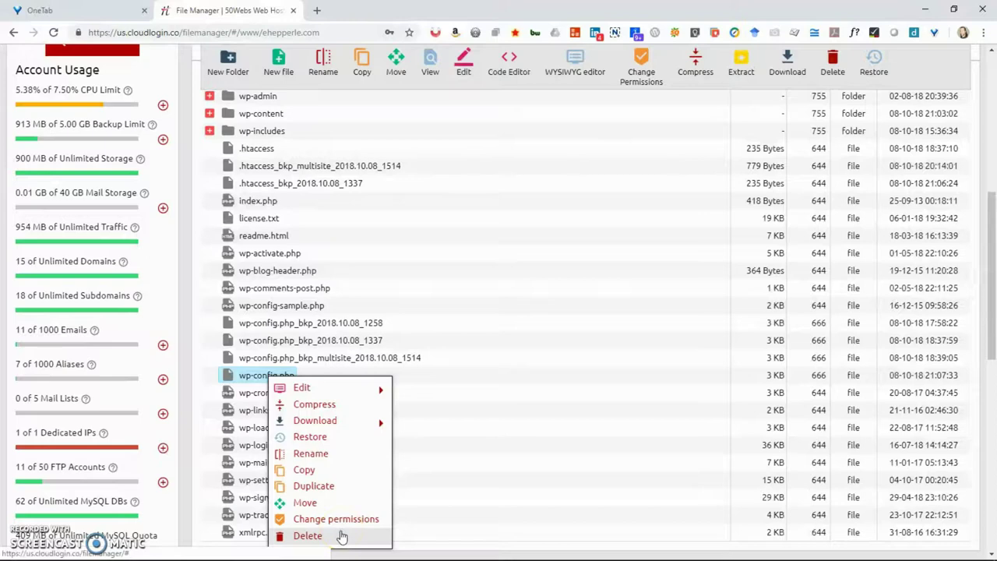
click(341, 535)
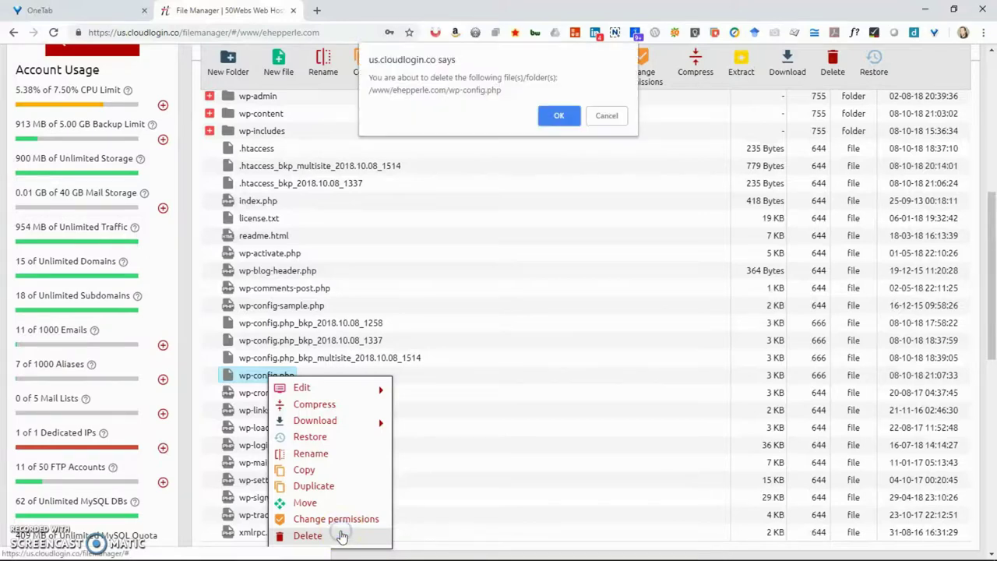
click(560, 117)
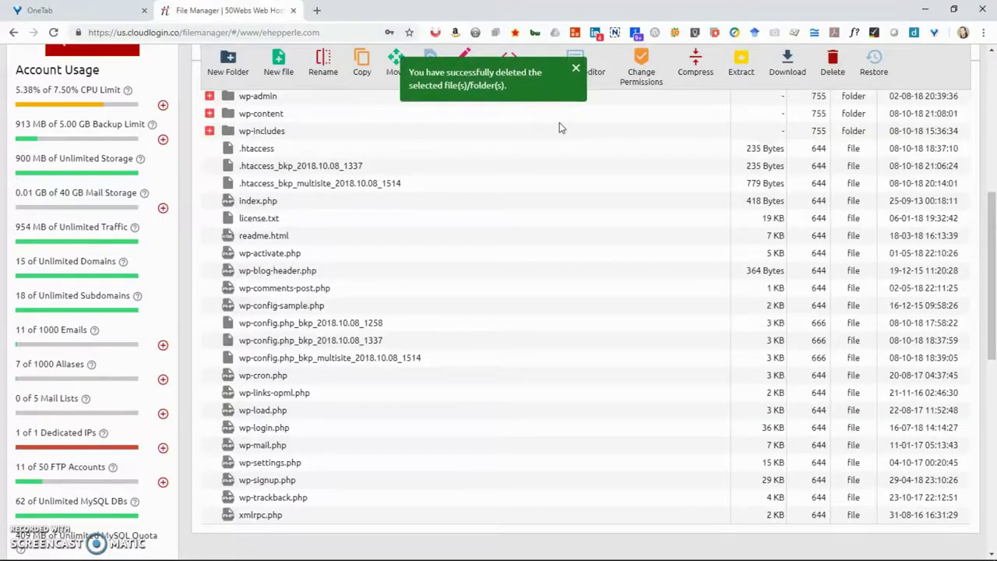
- Duplicate wp-config.php_bkp_multisite_2018.10.08_1514 and rename the copy to wp-config.php
right_click(344, 366)
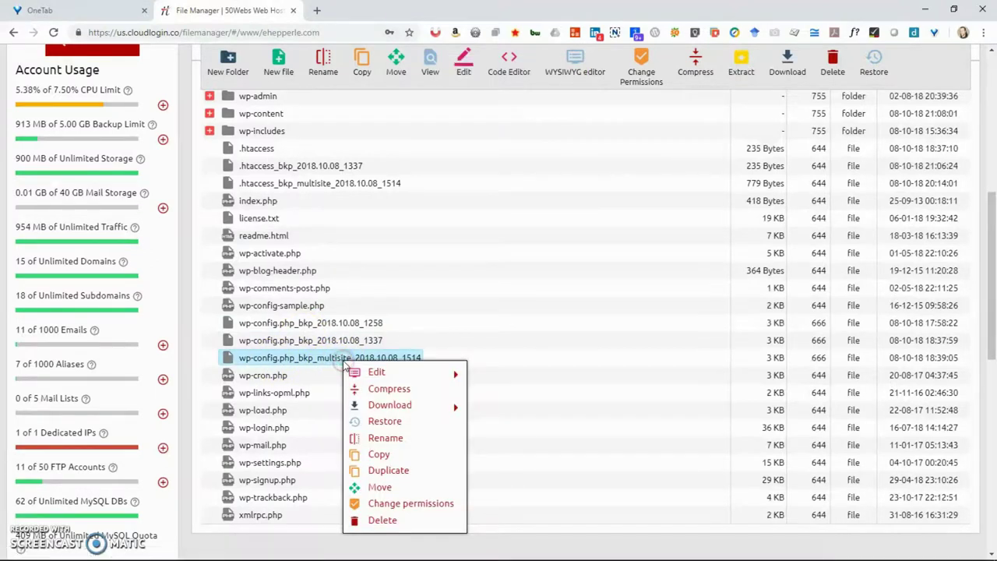
click(417, 472)
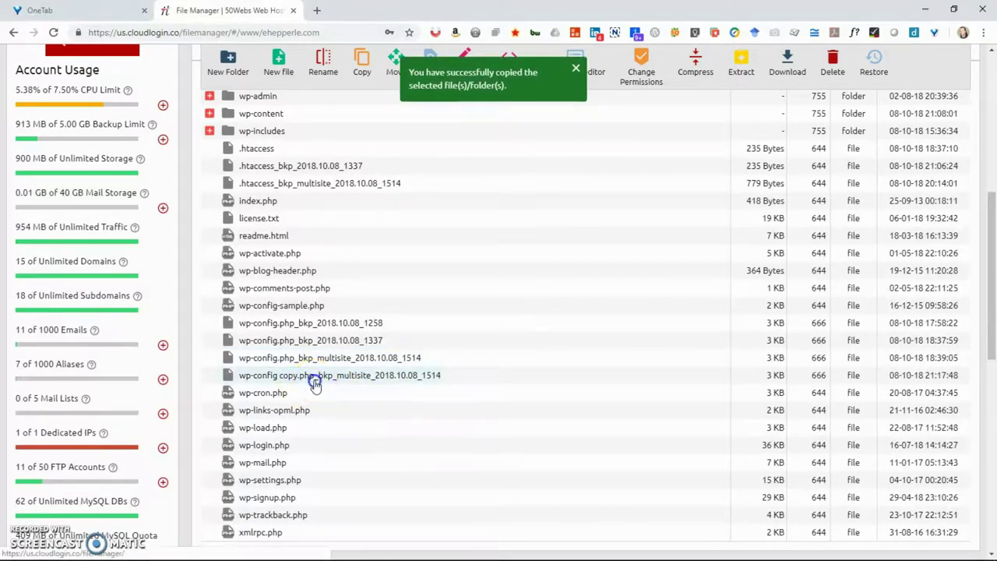
click(315, 382)
click(314, 382)
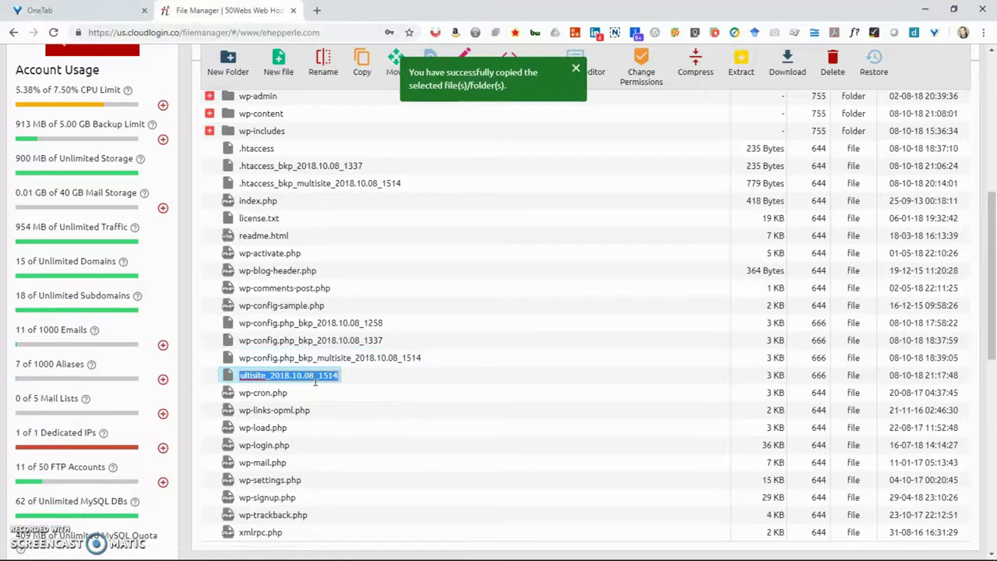
click(315, 382)
key(Left)
key(Left)
key(Left)
key(Left)
key(Left)
key(Left)
key(Left)
key(Left)
key(Left)
key(Left)
key(Left)
key(Left)
key(Left)
key(Left)
key(Left)
key(Left)
key(Left)
key(Left)
key(Left)
key(Left)
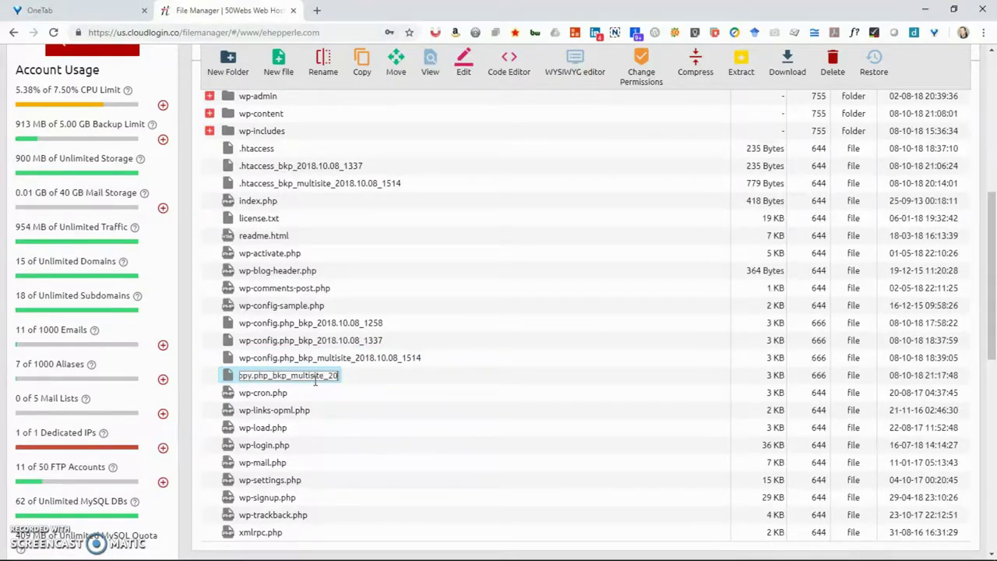
key(Delete)
key(Delete)
key(Delete)
key(Delete)
key(Delete)
key(Delete)
key(Delete)
key(Delete)
key(Delete)
key(Delete)
key(Delete)
key(Delete)
key(Delete)
key(Delete)
key(Delete)
key(Delete)
key(Delete)
key(Delete)
key(Delete)
key(Delete)
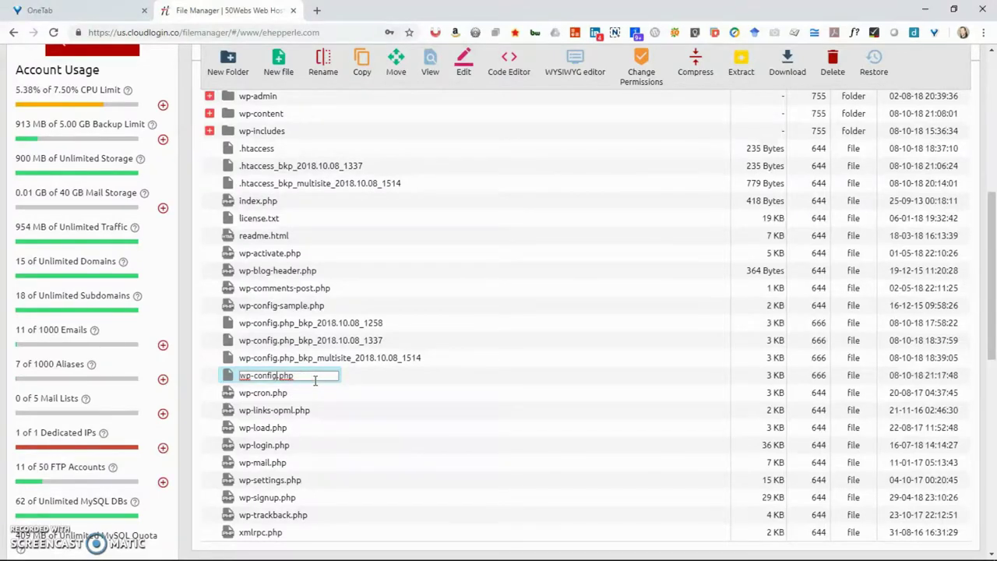
key(Return)
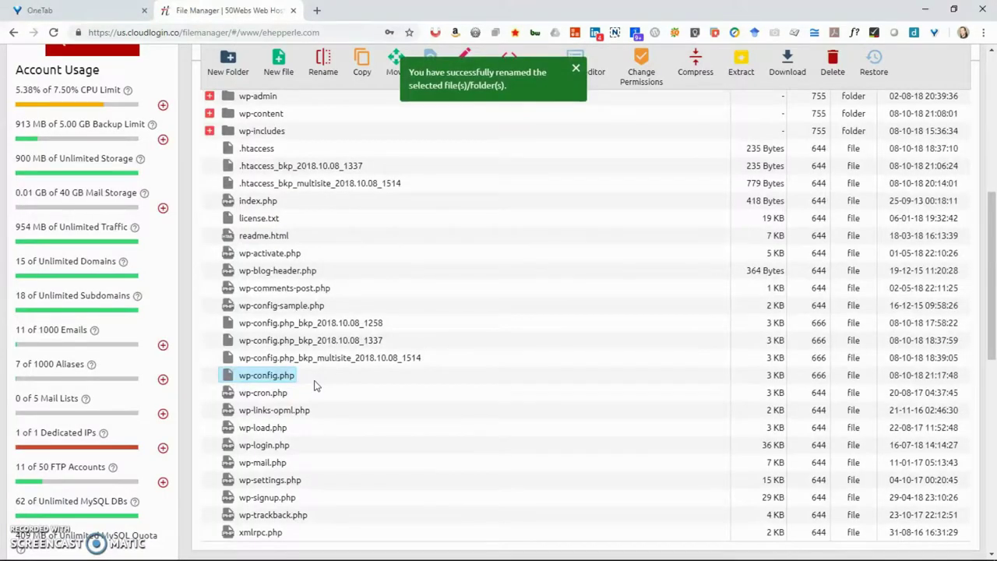
- Duplicate the multisite .htaccess backup, strip 'copy' from its name, and delete the current .htaccess
click(352, 191)
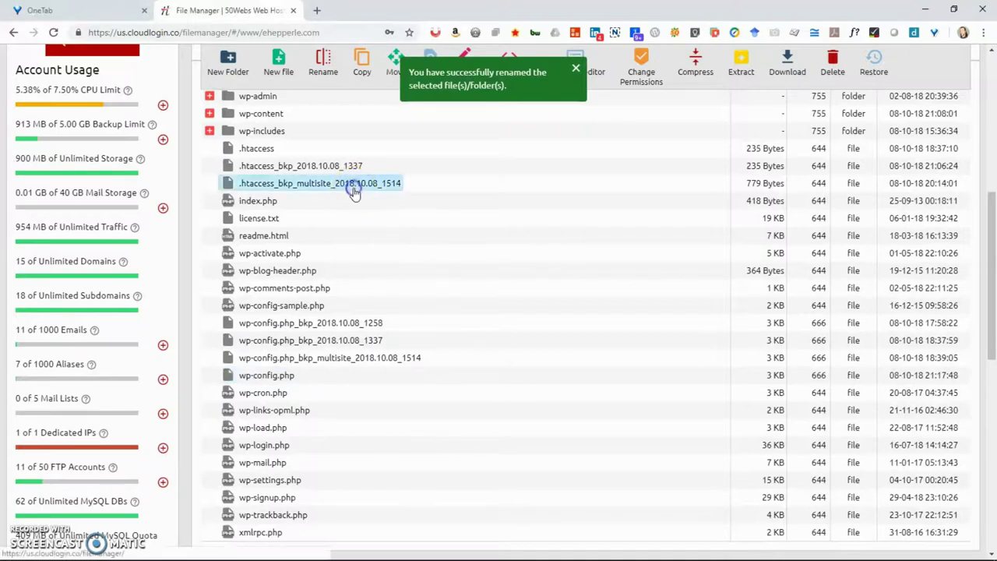
right_click(354, 193)
click(435, 303)
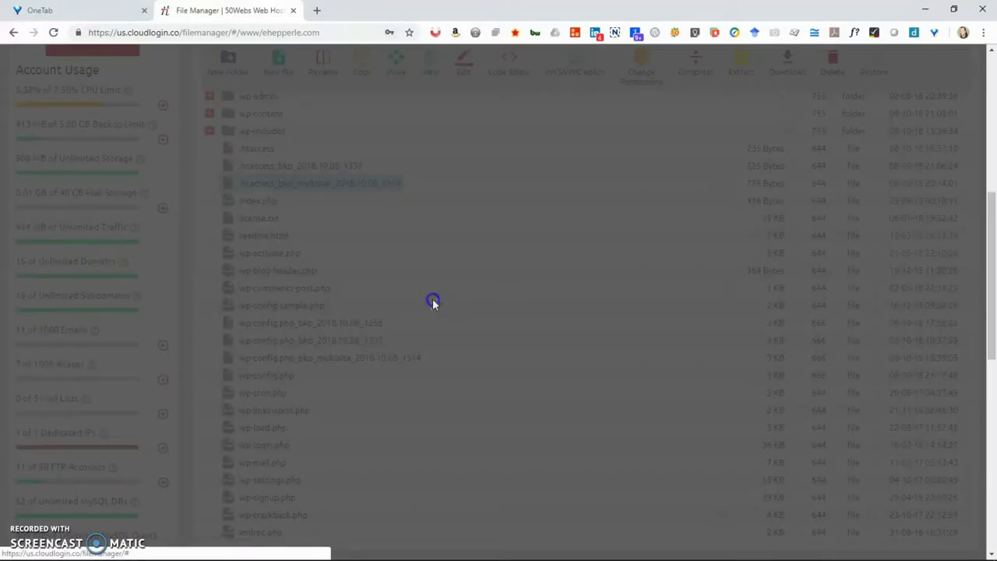
click(341, 202)
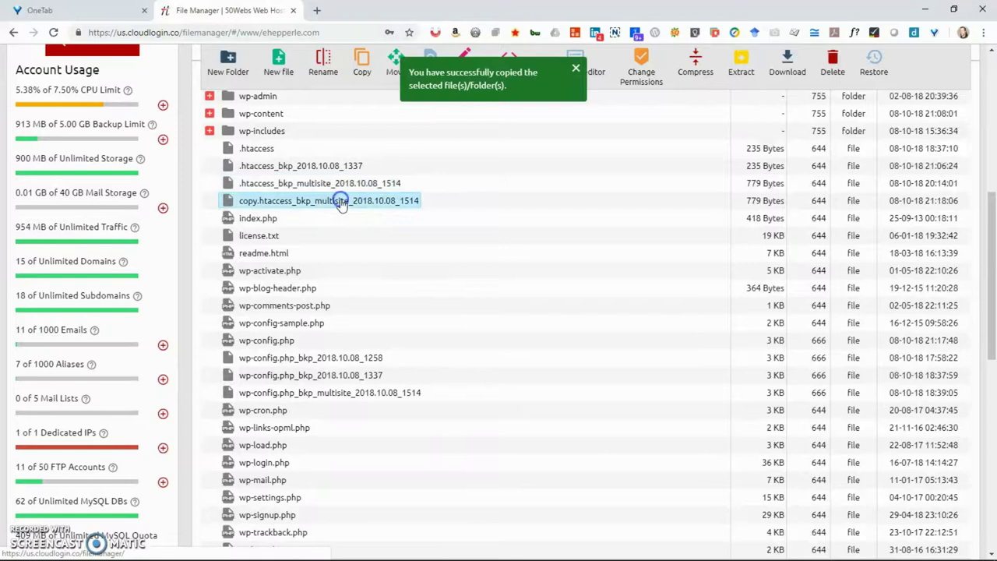
click(341, 201)
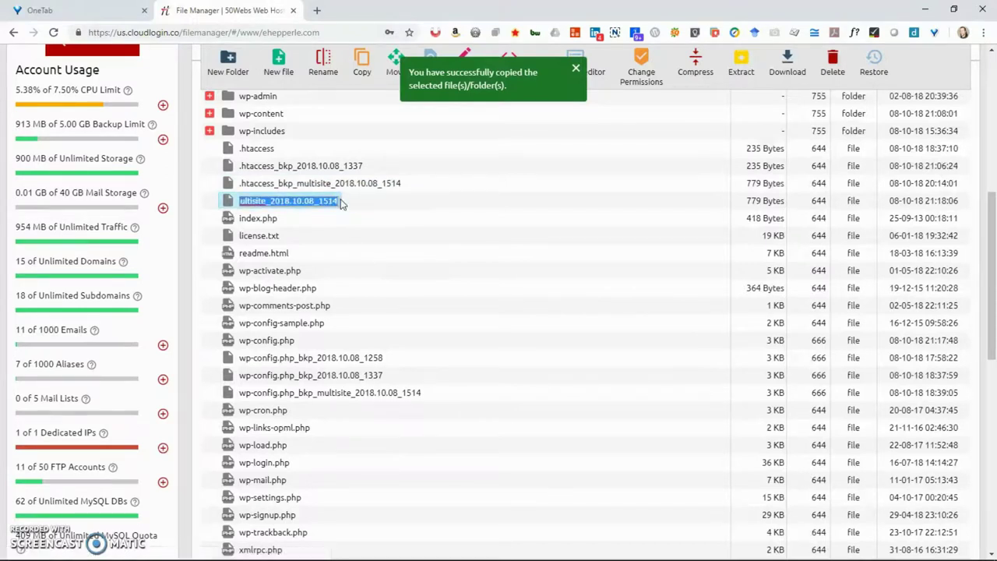
key(Home)
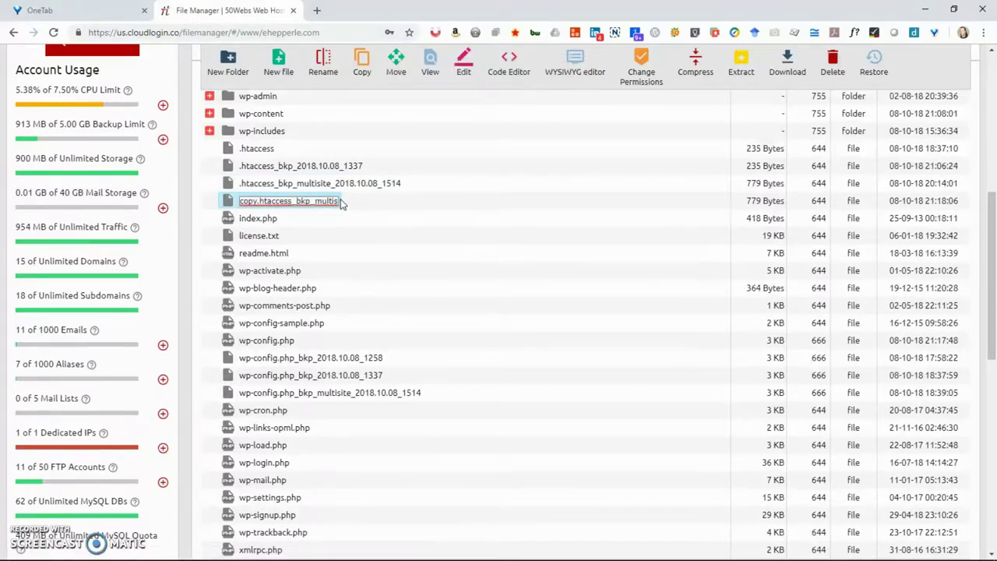
key(Delete)
key(Delete)
key(Delete)
key(Delete)
key(Return)
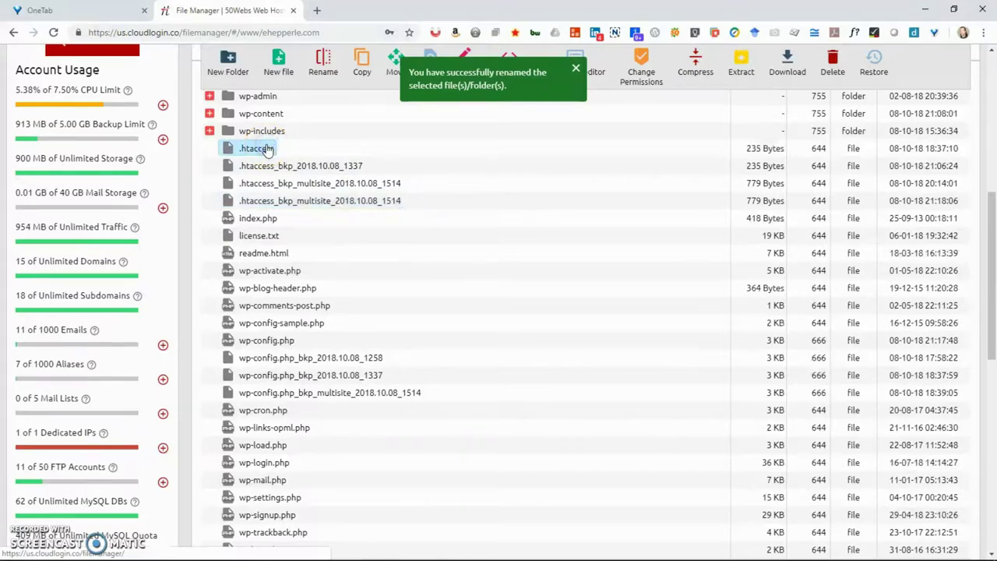
key(Delete)
click(557, 115)
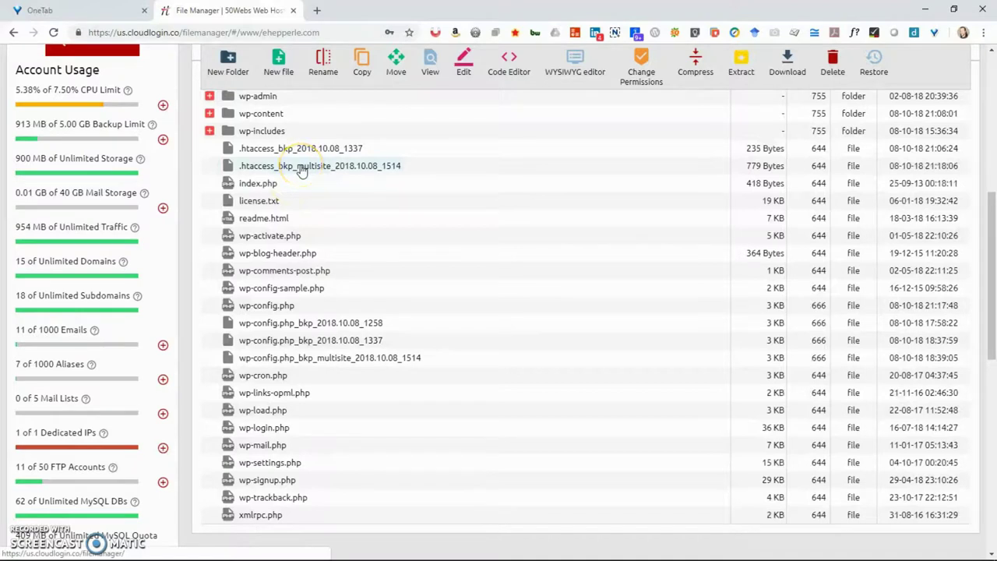
- Make a fresh copy of the multisite backup and rename it to .htaccess
click(303, 169)
right_click(303, 167)
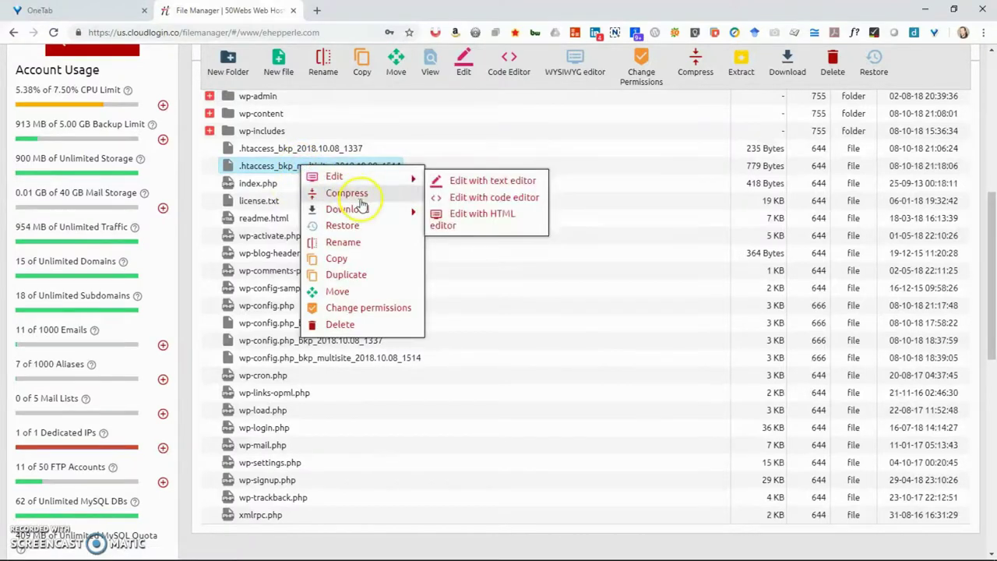
mouse_move(367, 210)
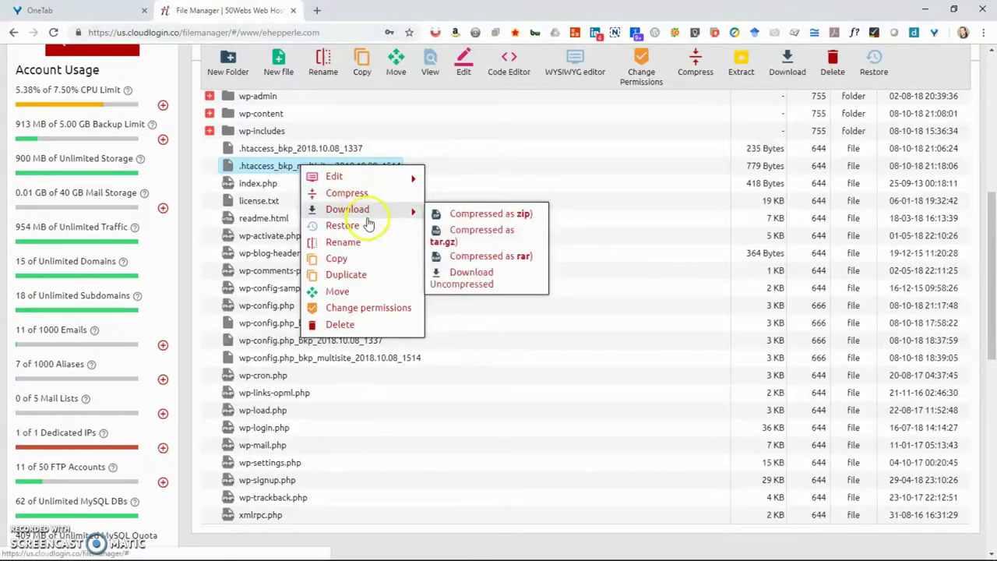
click(391, 280)
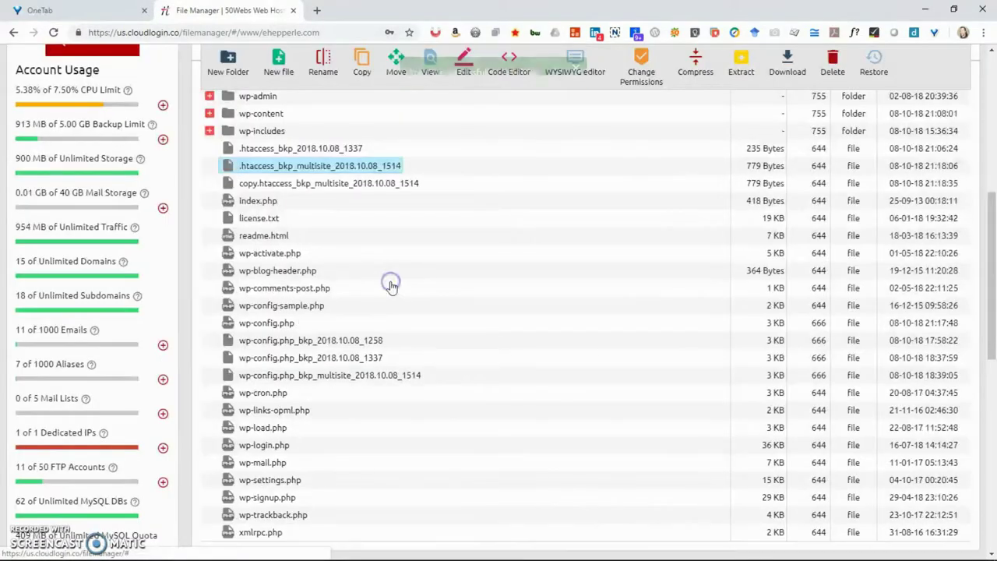
click(347, 187)
click(347, 187)
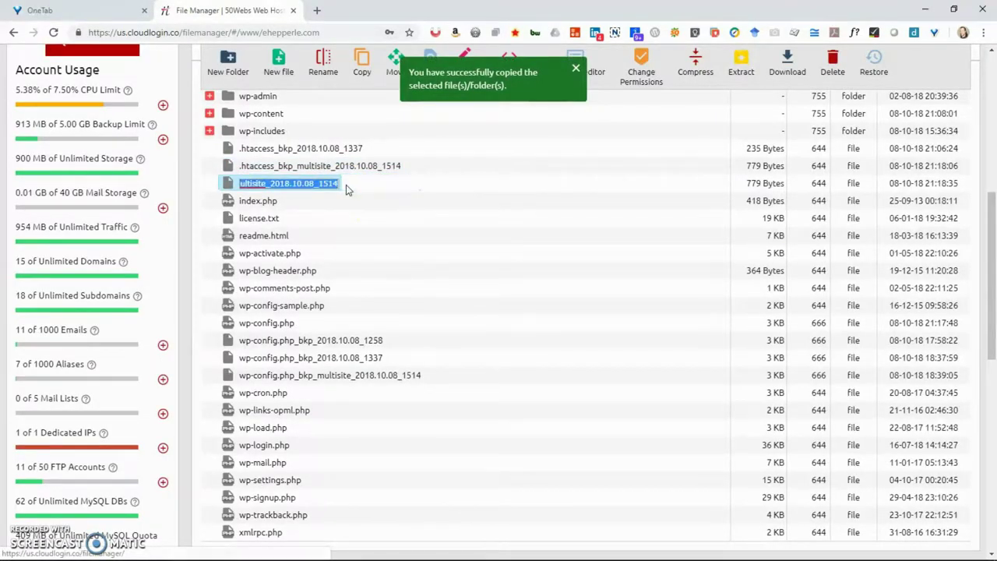
key(Home)
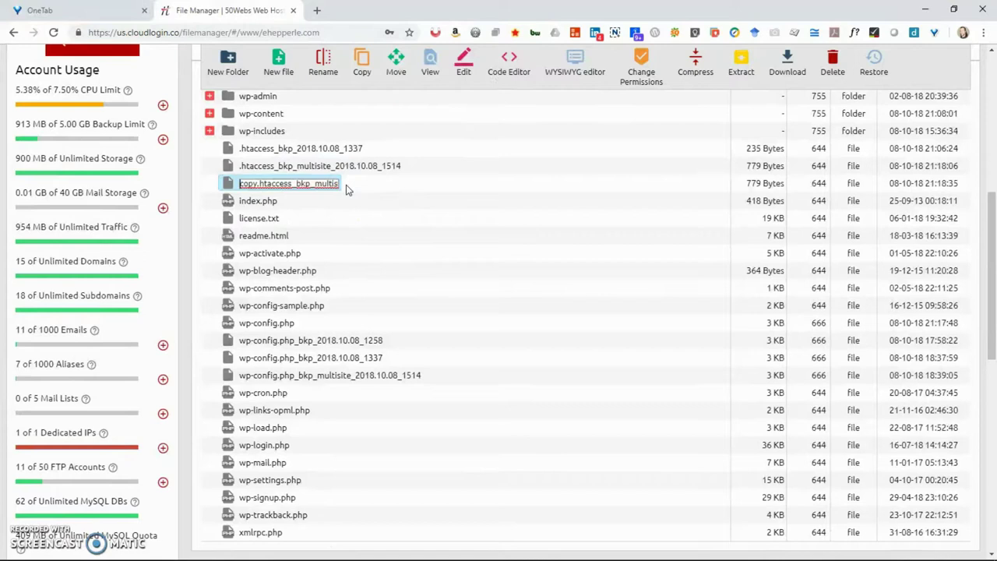
key(Delete)
key(Delete)
key(Delete)
key(Delete)
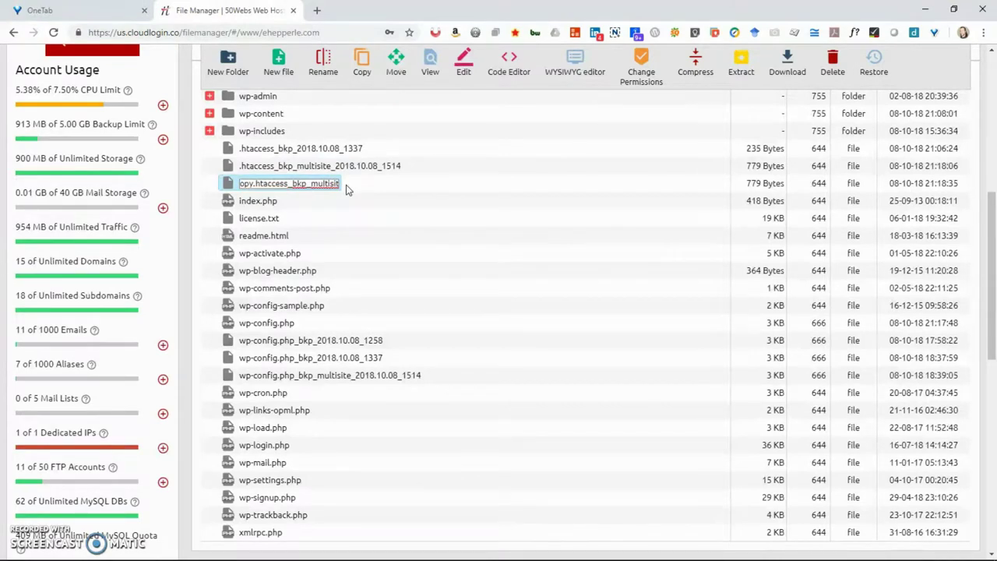
key(End)
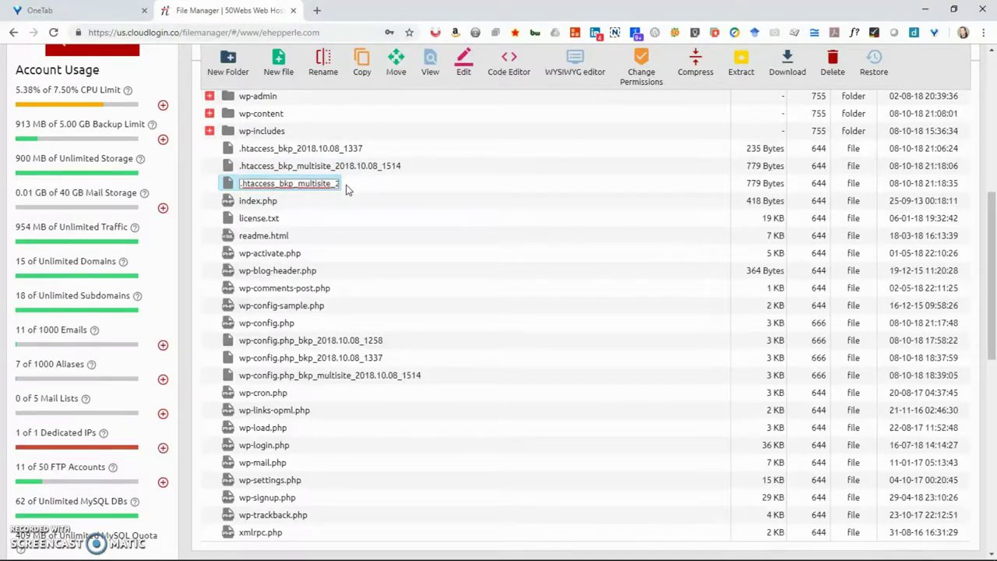
key(BackSpace)
key(BackSpace)
key(BackSpace)
key(BackSpace)
key(BackSpace)
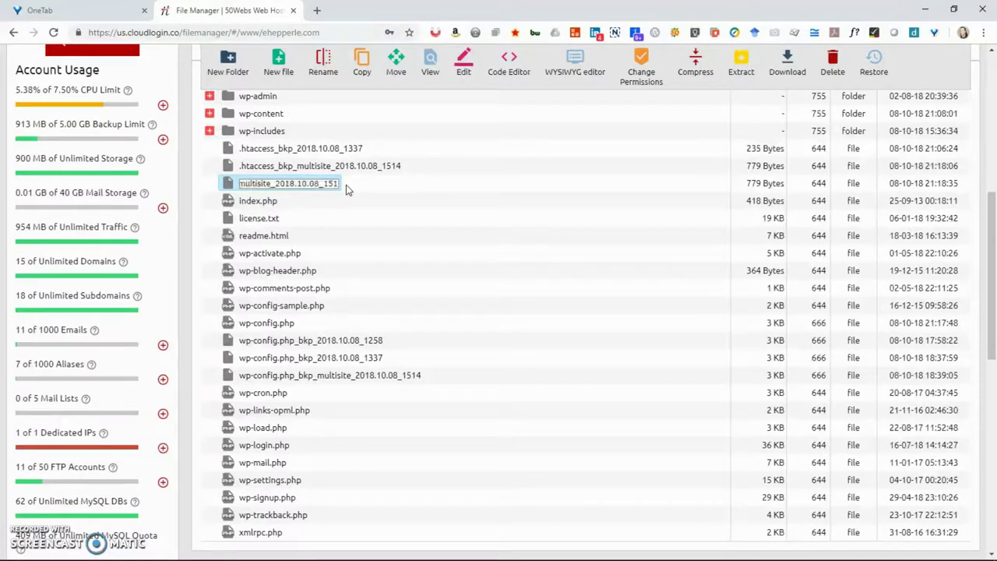
key(BackSpace)
key(BackSpace)
key(BackSpace)
key(BackSpace)
key(BackSpace)
key(BackSpace)
key(BackSpace)
key(BackSpace)
key(BackSpace)
key(BackSpace)
key(BackSpace)
key(BackSpace)
key(BackSpace)
key(BackSpace)
key(BackSpace)
key(BackSpace)
key(BackSpace)
key(BackSpace)
key(BackSpace)
key(BackSpace)
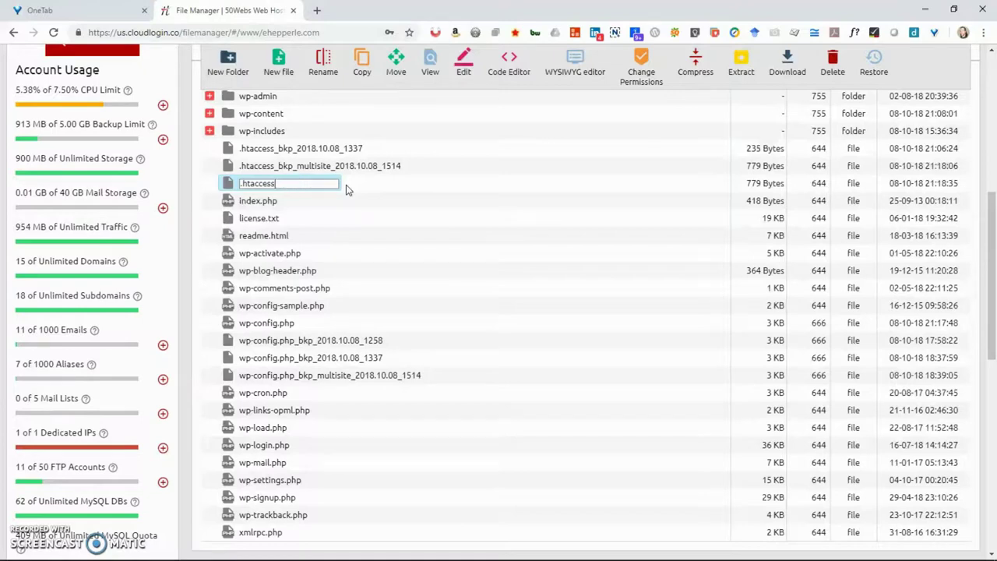
key(Return)
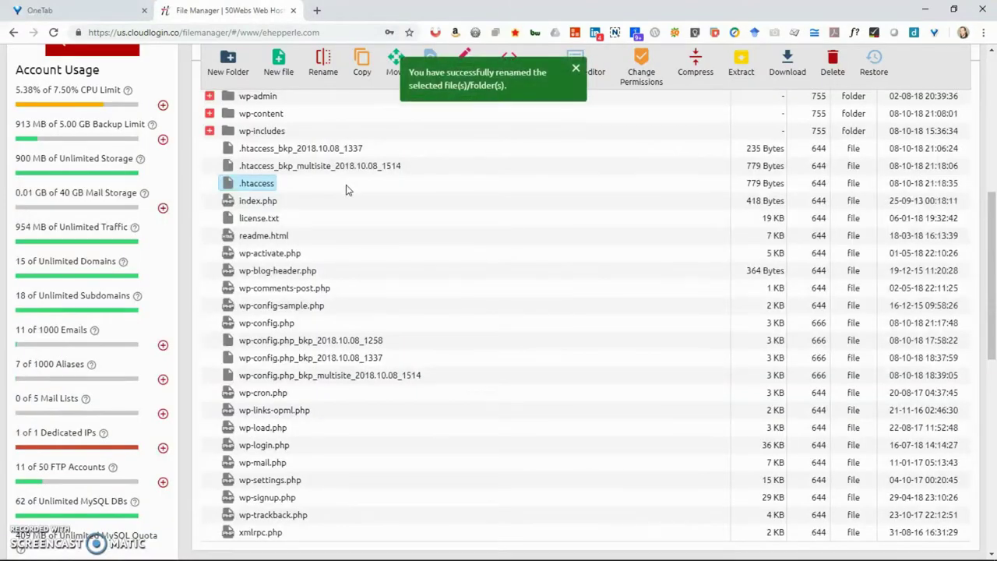
key(alt+Tab)
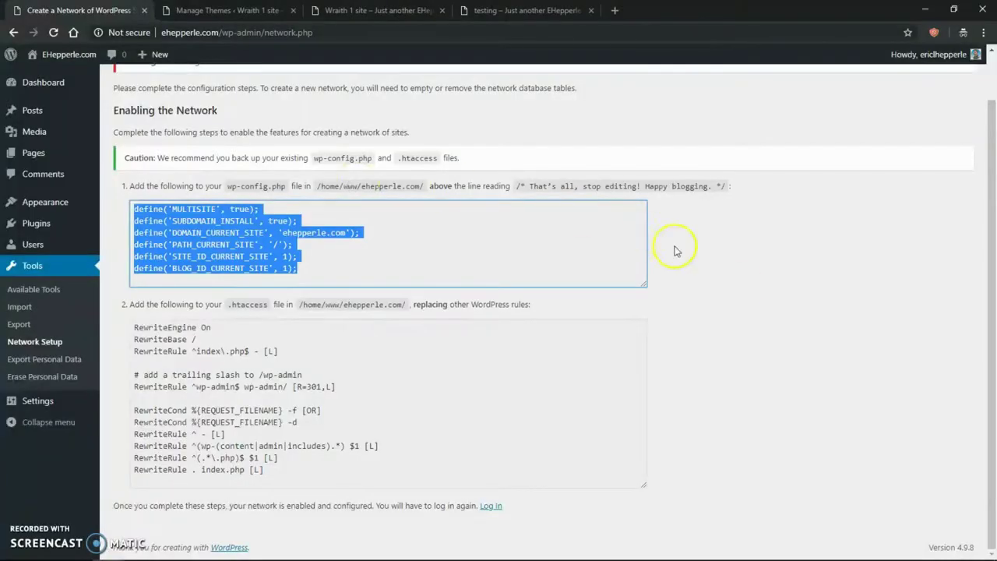
- Reload the WordPress Network Setup page
click(740, 287)
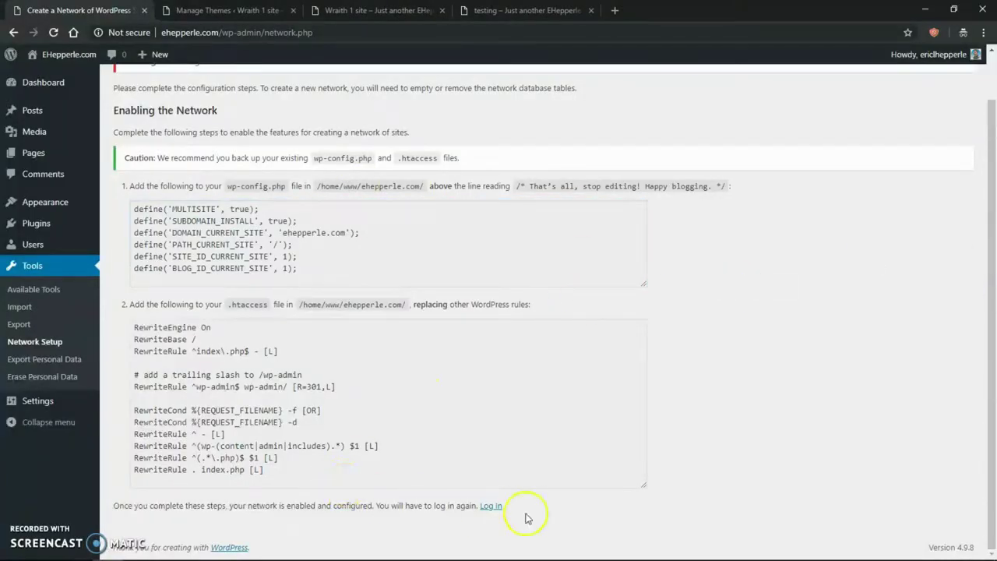
click(773, 374)
key(F5)
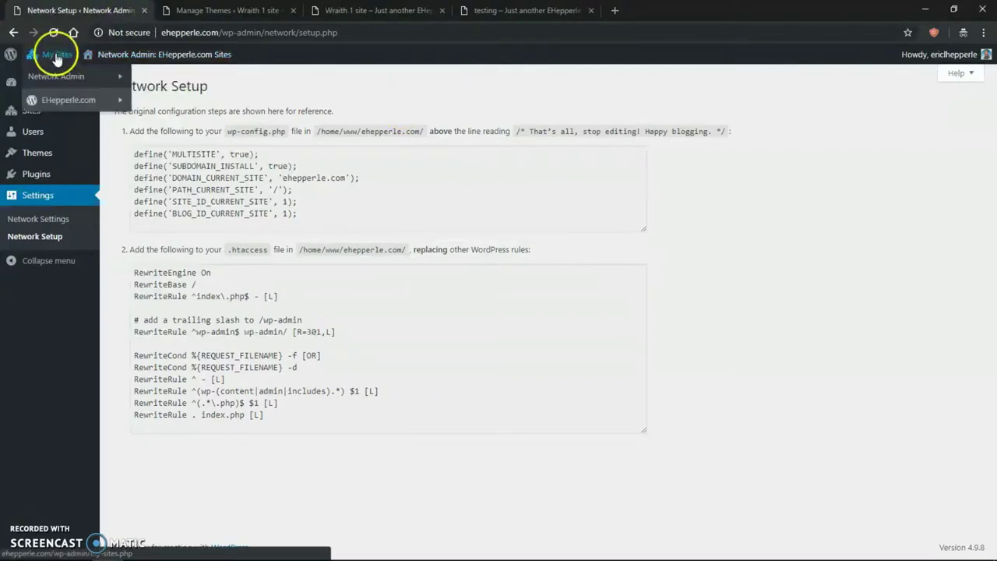
- Log out of WordPress and sign back in with the saved login
mouse_move(957, 61)
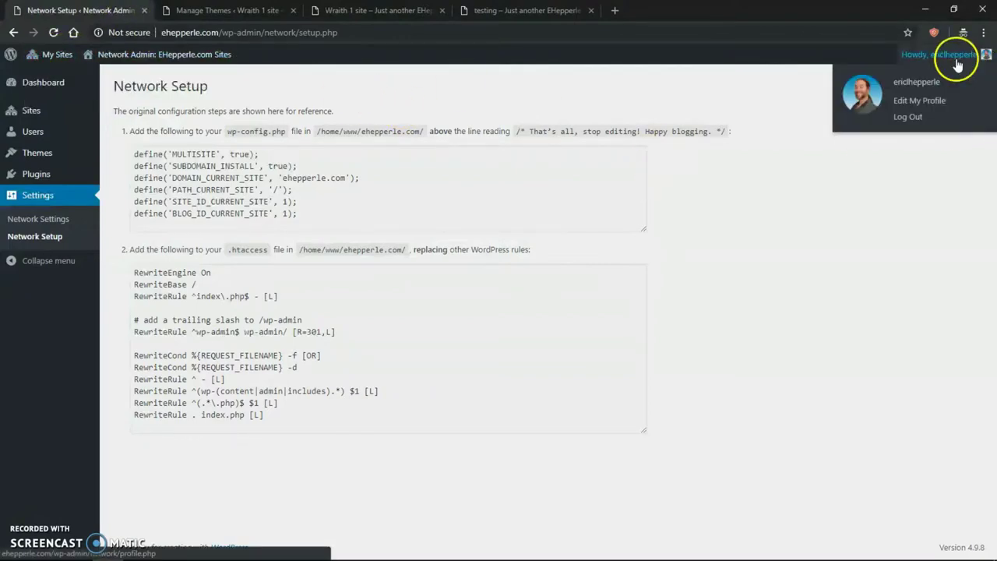
click(907, 118)
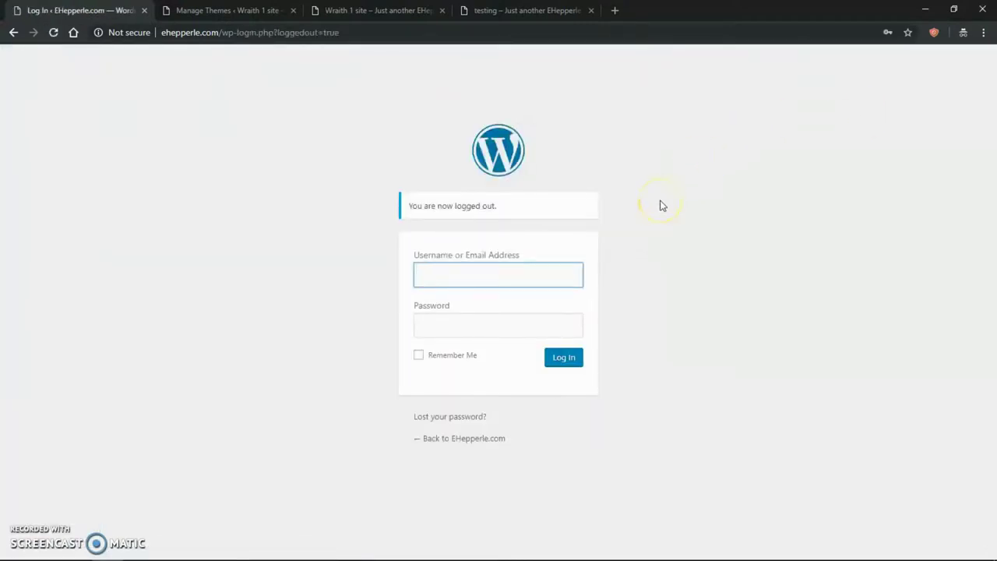
text(ericlhepperle)
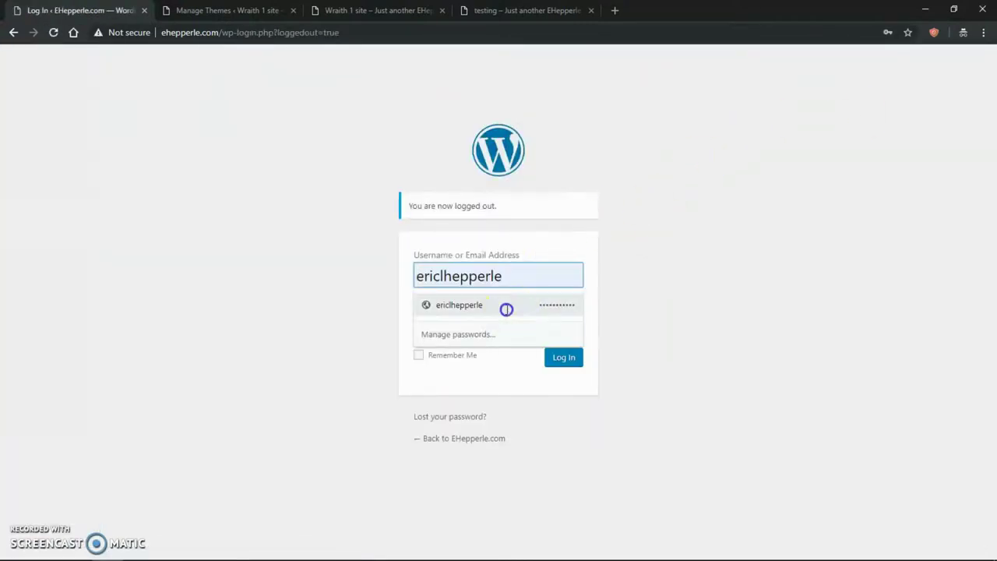
click(506, 306)
click(564, 359)
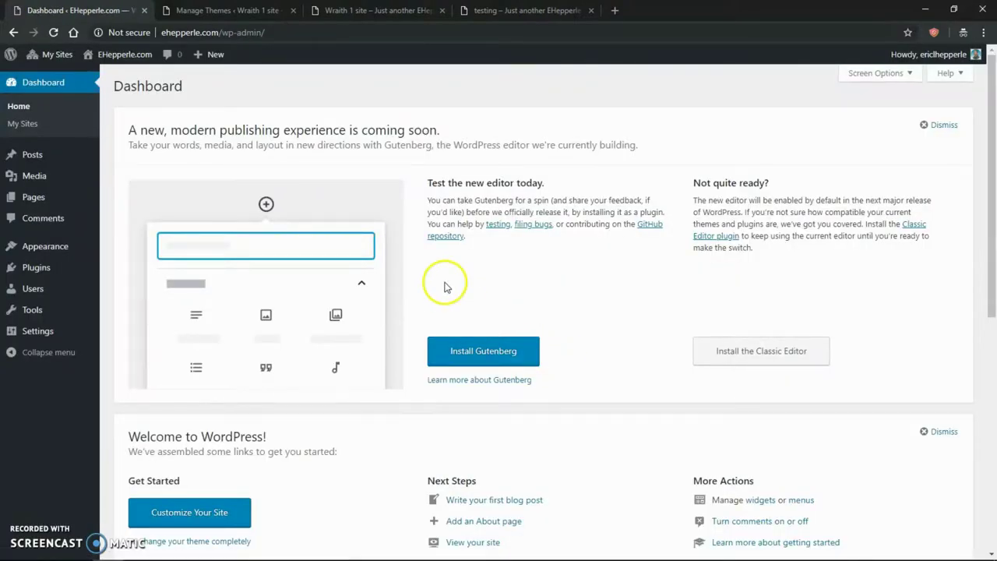
- Check that My Sites now lists Network Admin and EHepperle.com, then return to File Manager
mouse_move(53, 60)
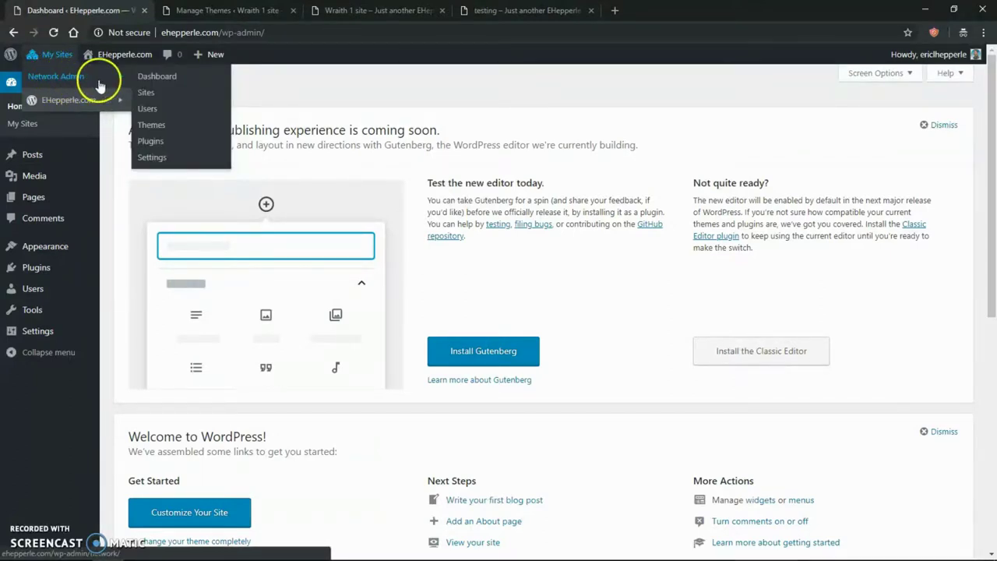
mouse_move(99, 103)
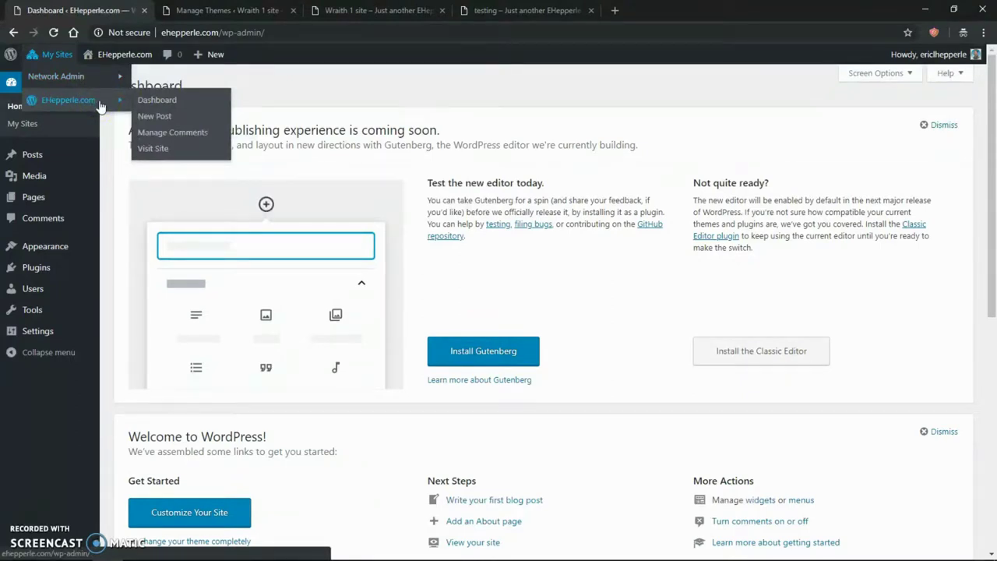
click(330, 81)
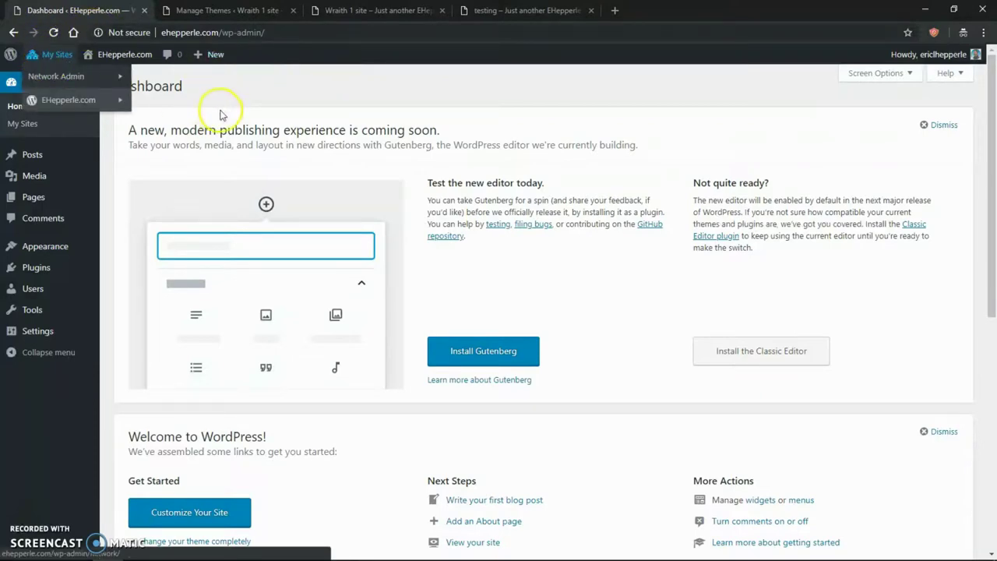
key(alt+Tab)
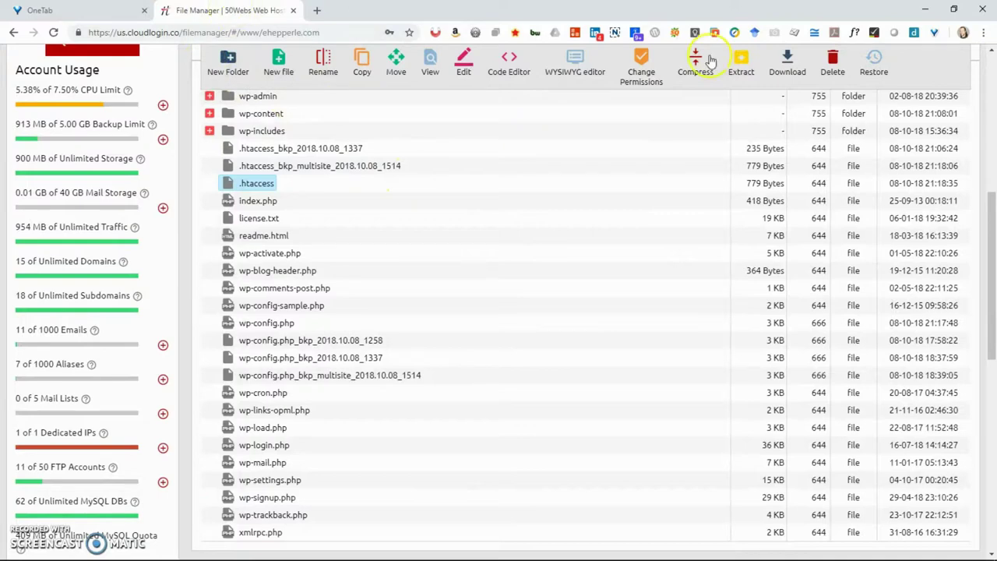
- Open a second control panel tab and browse the /www list to the *.ehepperle.com folder
click(990, 67)
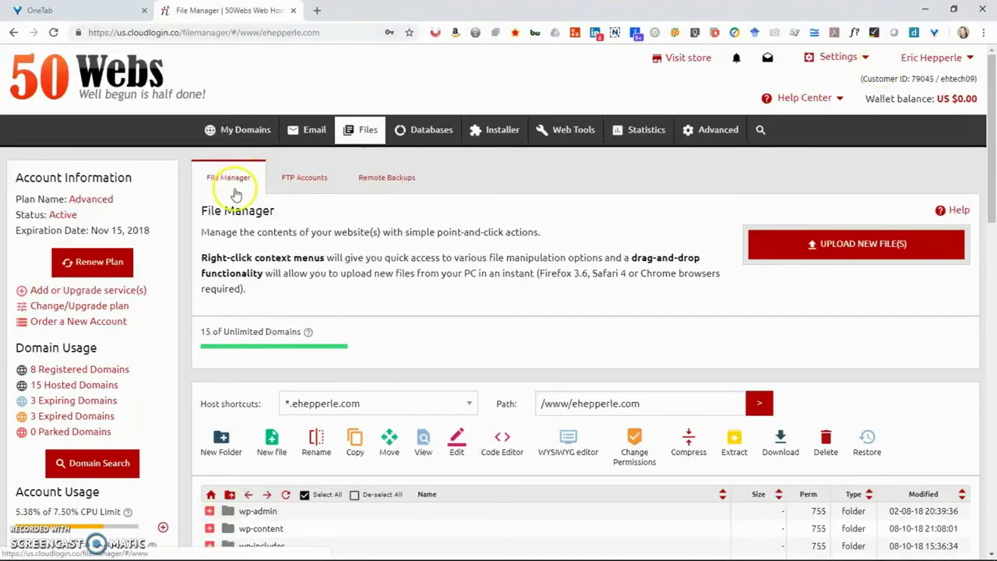
mouse_move(307, 130)
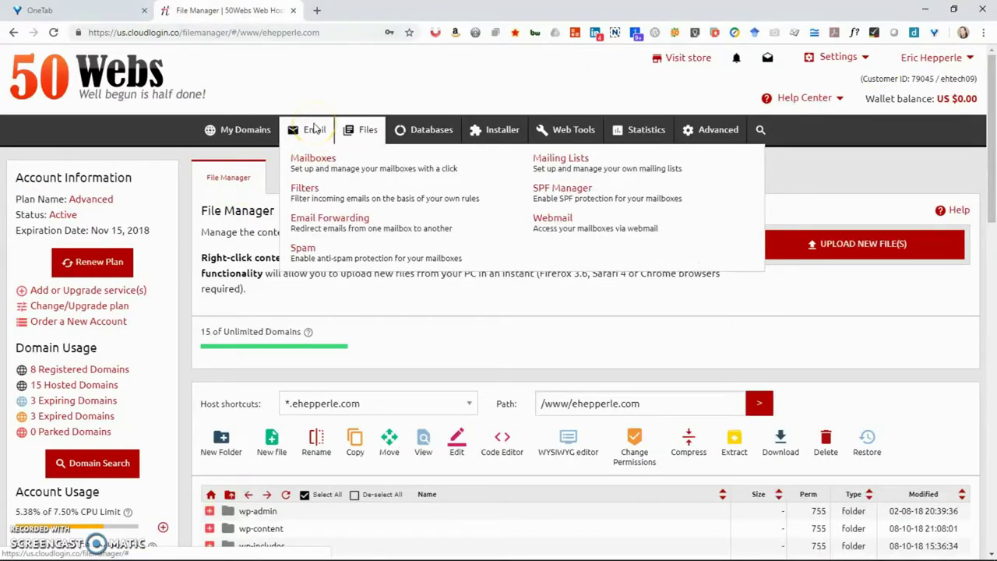
right_click(236, 129)
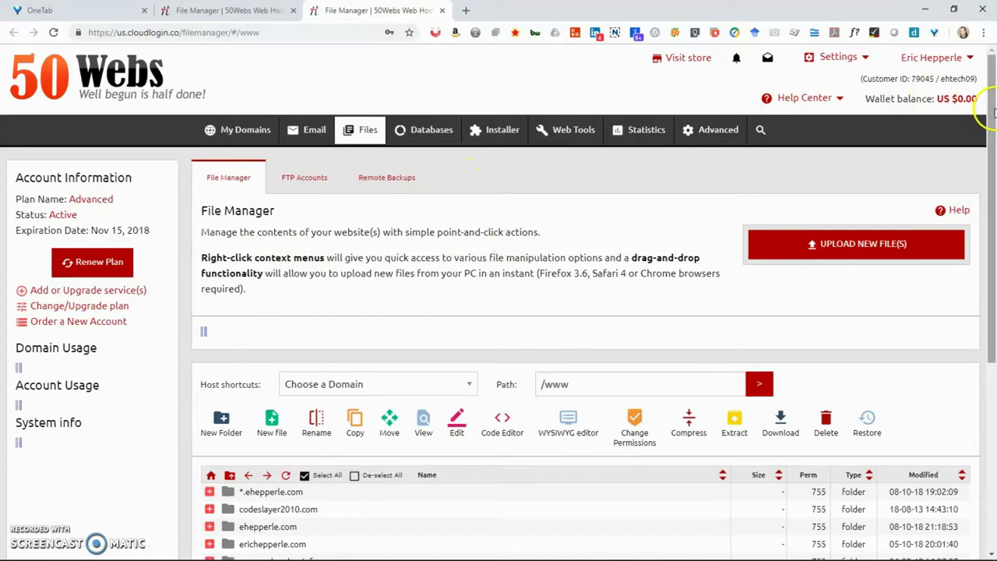
scroll(457, 312, down, 5)
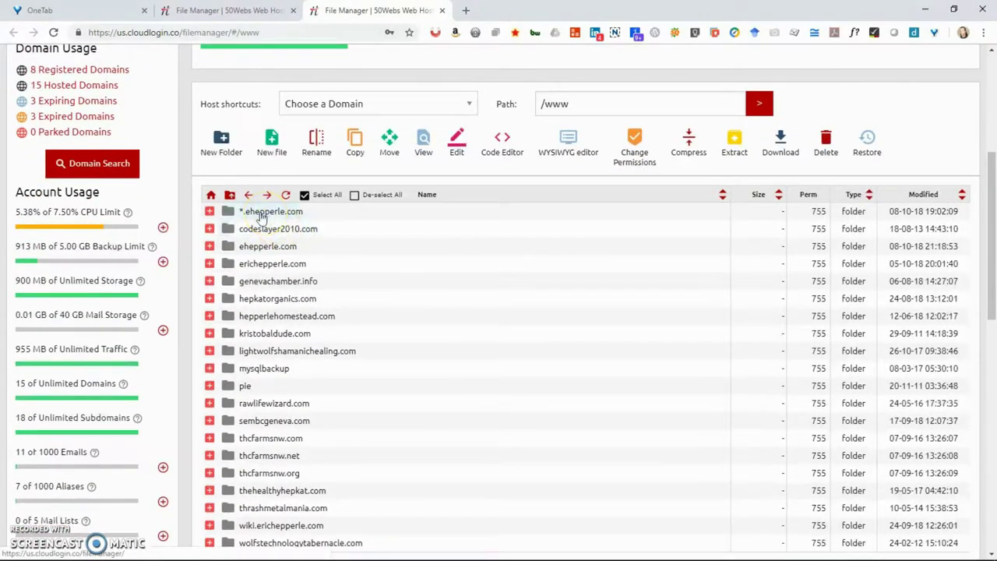
click(243, 218)
click(281, 218)
click(210, 212)
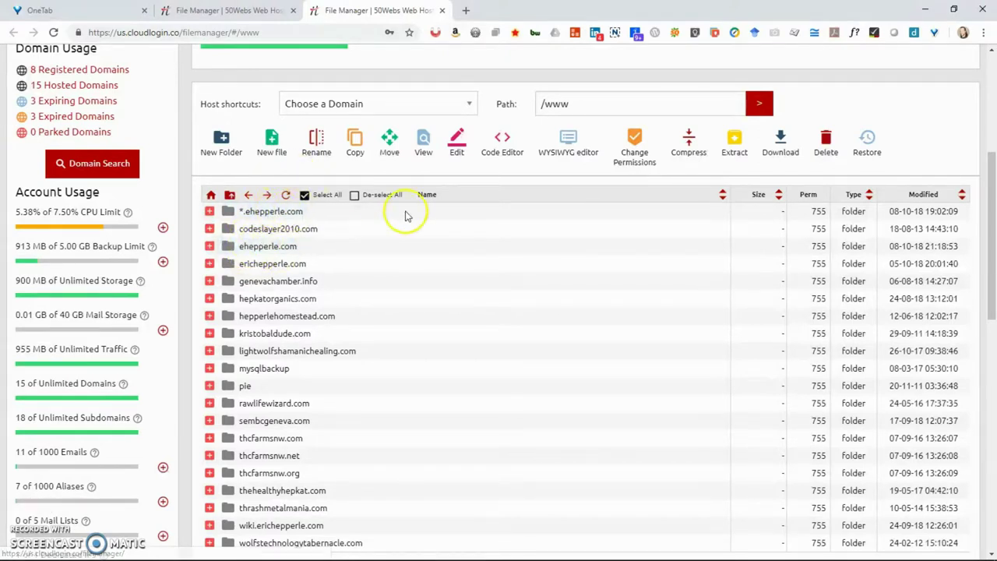
scroll(992, 70, up, 5)
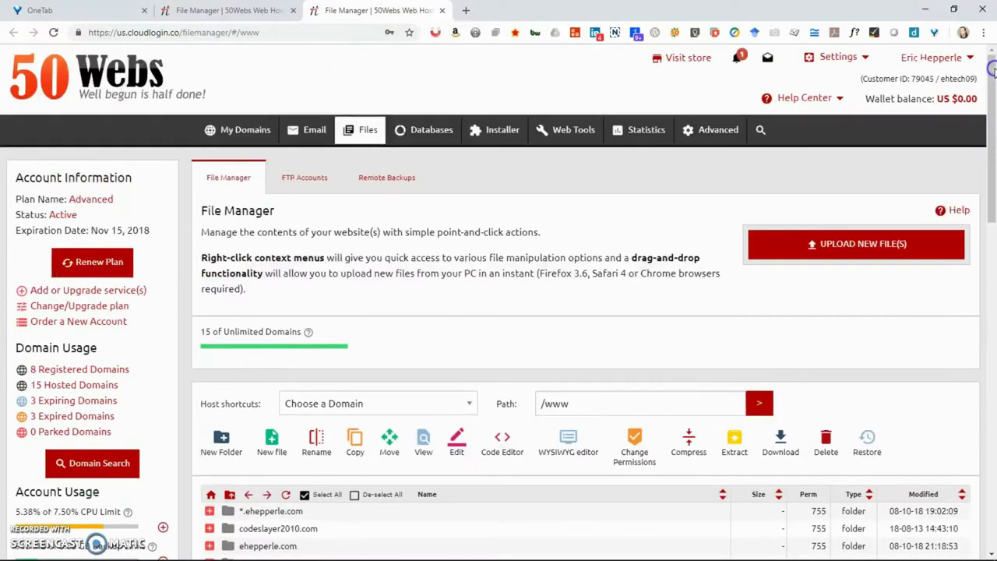
- List Hosted Domains with subdomains and view Website Info for *.ehepperle.com
mouse_move(237, 130)
click(227, 160)
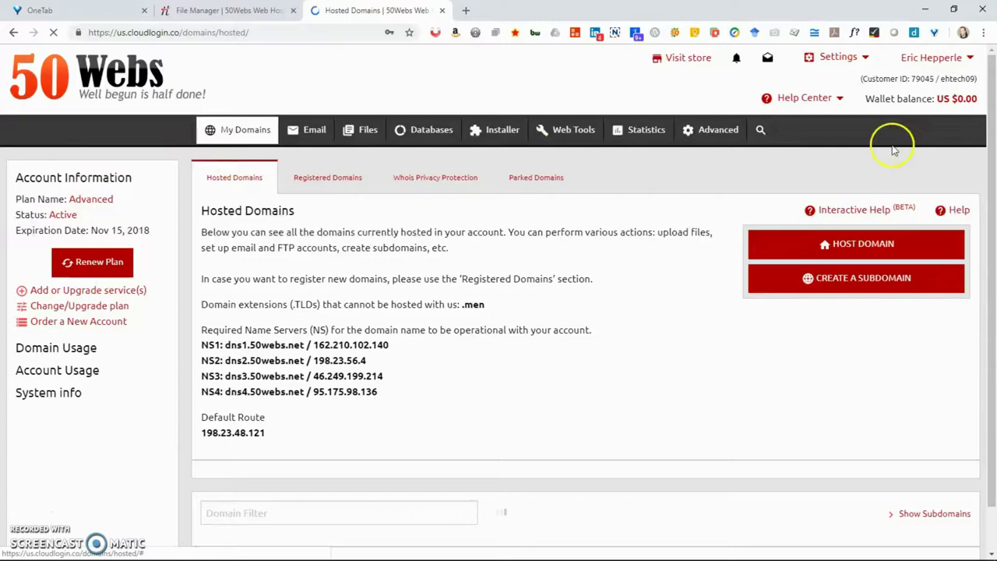
drag(987, 127, 992, 283)
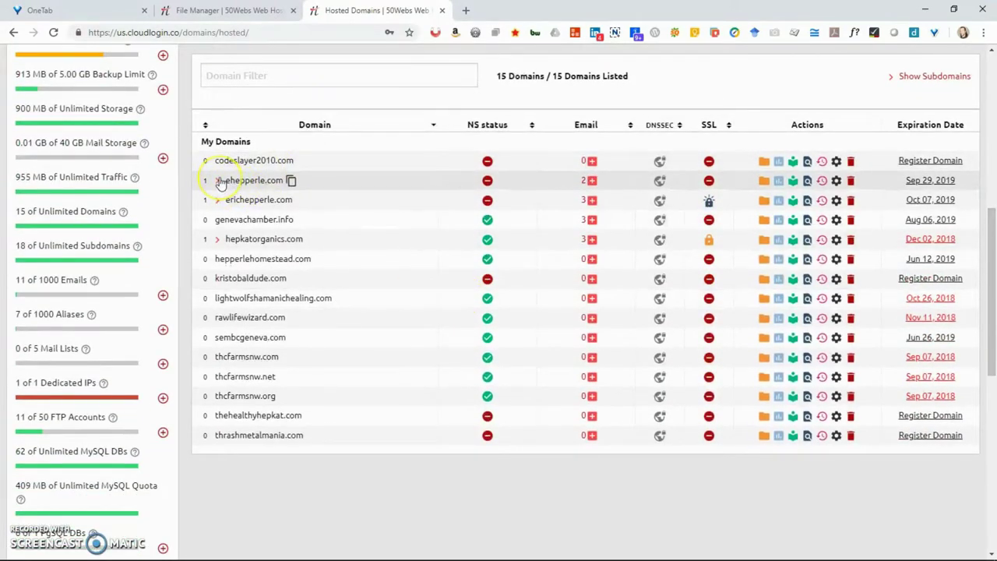
click(912, 77)
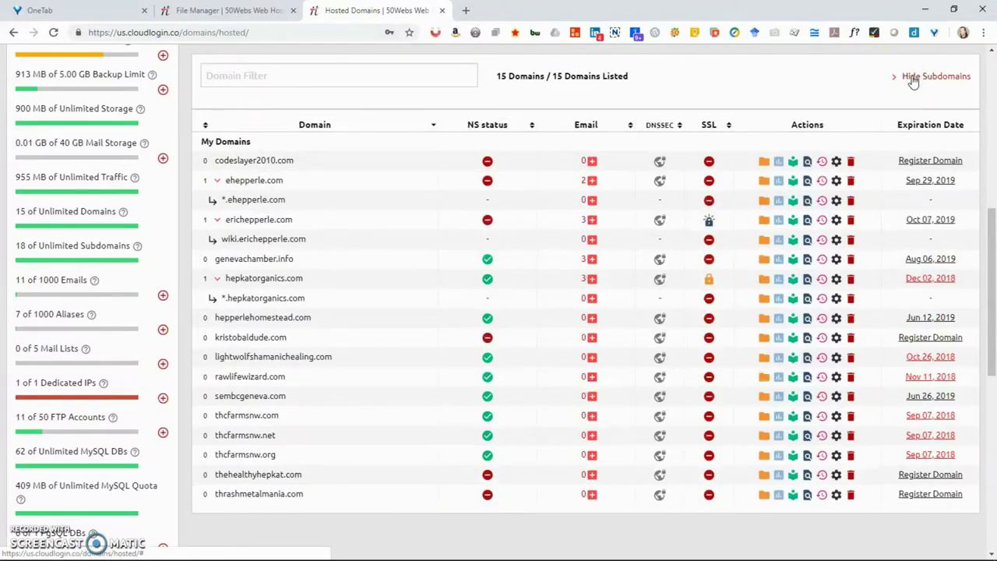
click(230, 204)
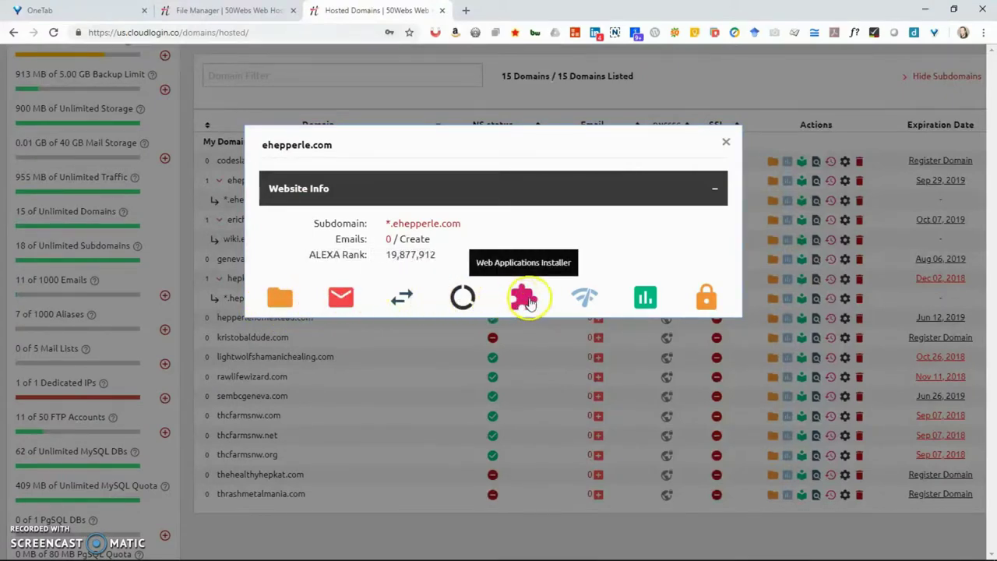
- Review the *.ehepperle.com host settings without changes, then return to the WordPress dashboard
click(725, 140)
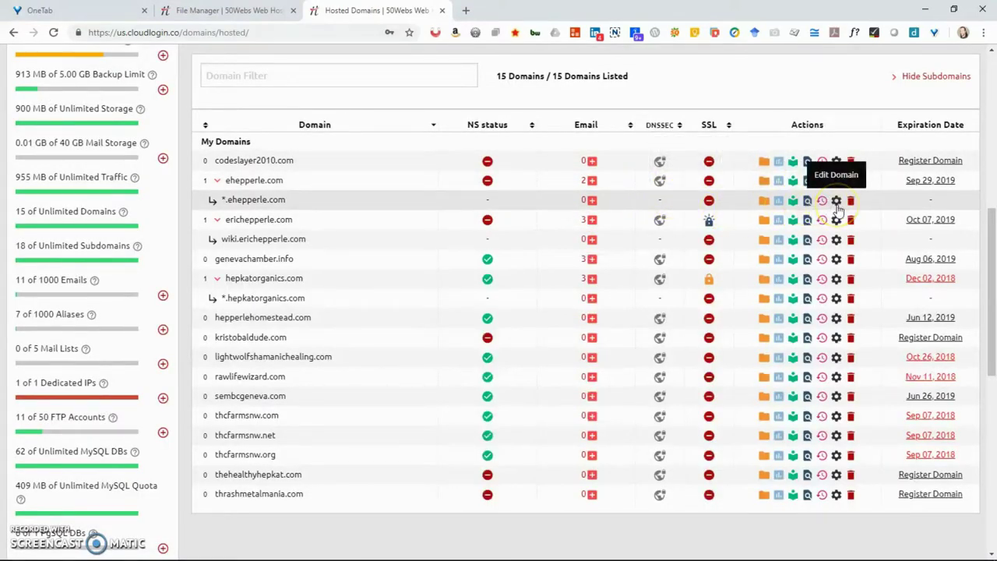
click(837, 203)
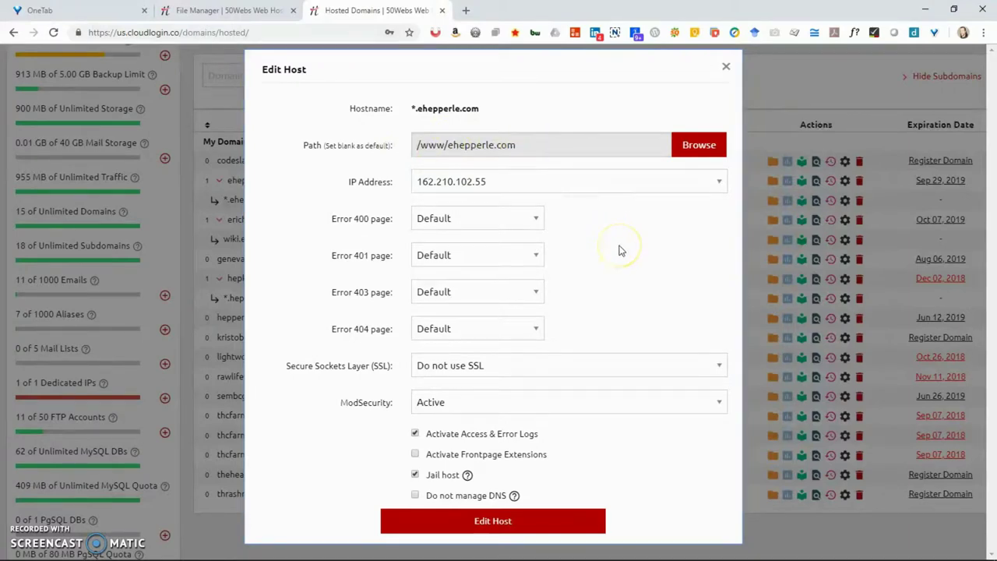
click(226, 10)
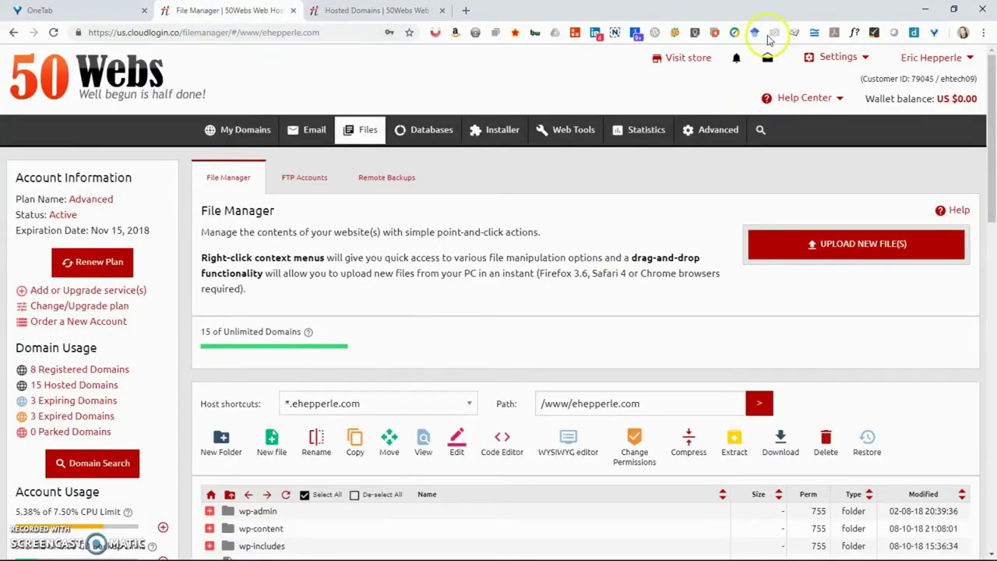
mouse_move(860, 101)
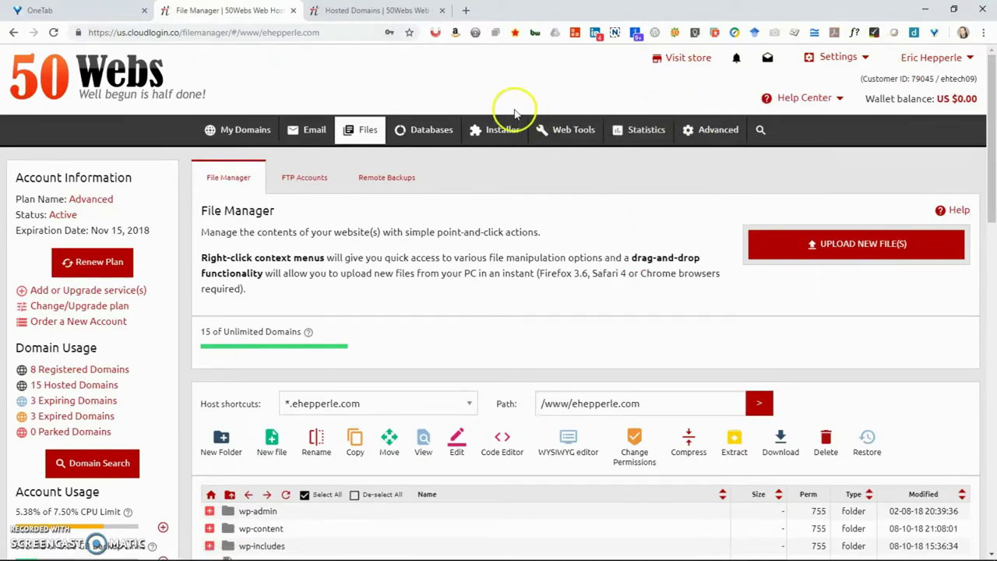
click(374, 11)
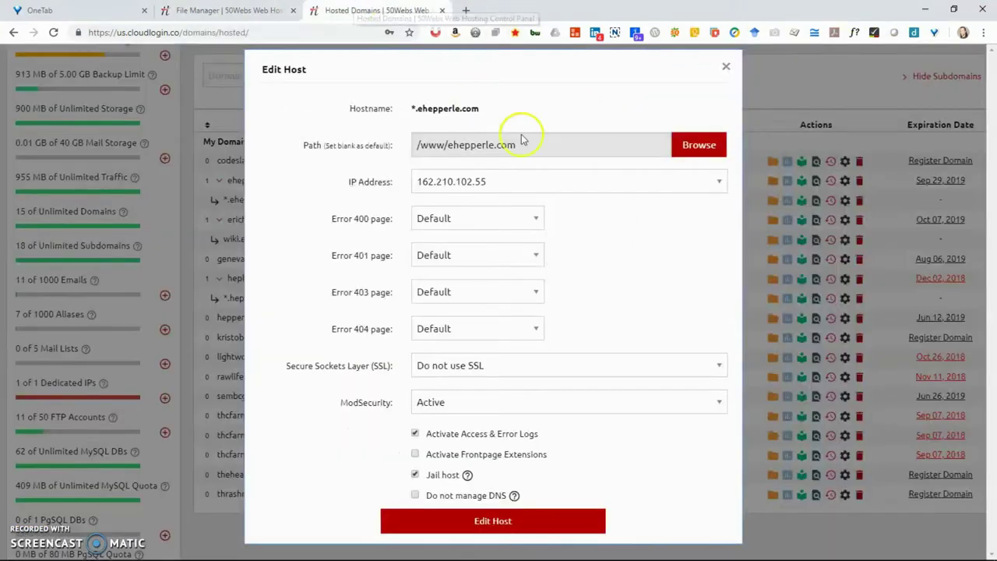
click(726, 67)
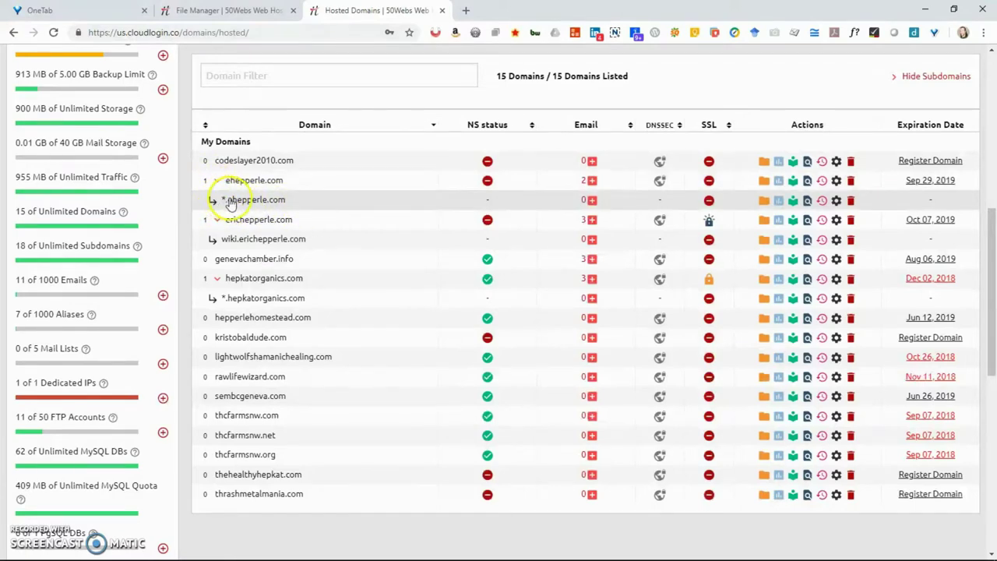
key(alt+Tab)
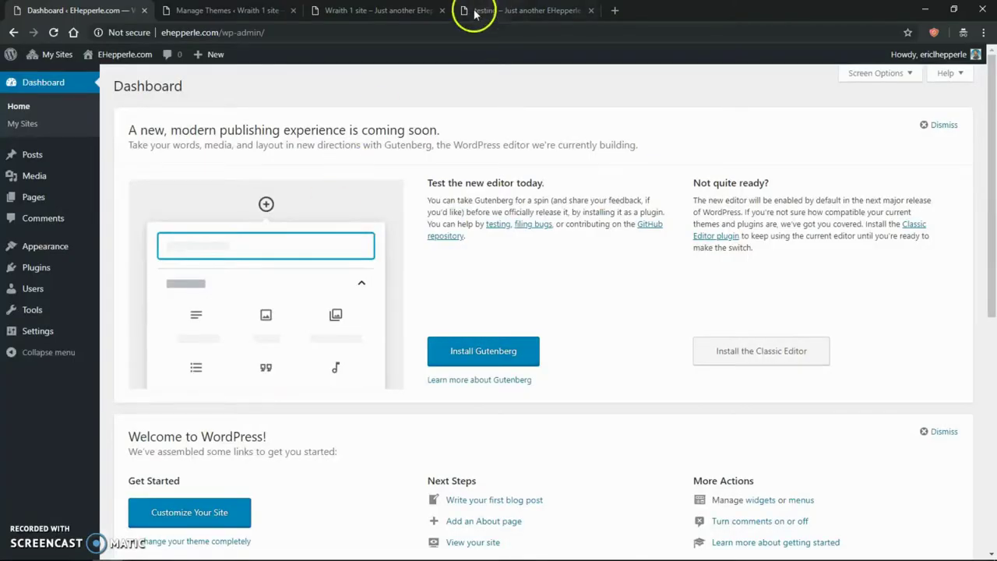
- Go to Network Admin Sites and open the Add New Site form
mouse_move(54, 53)
mouse_move(74, 81)
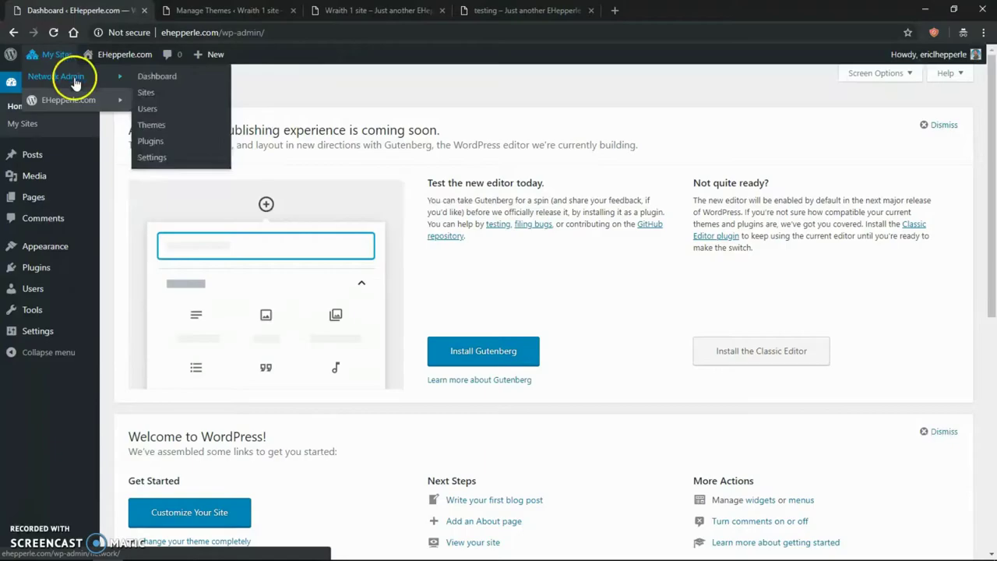
key(alt+Tab)
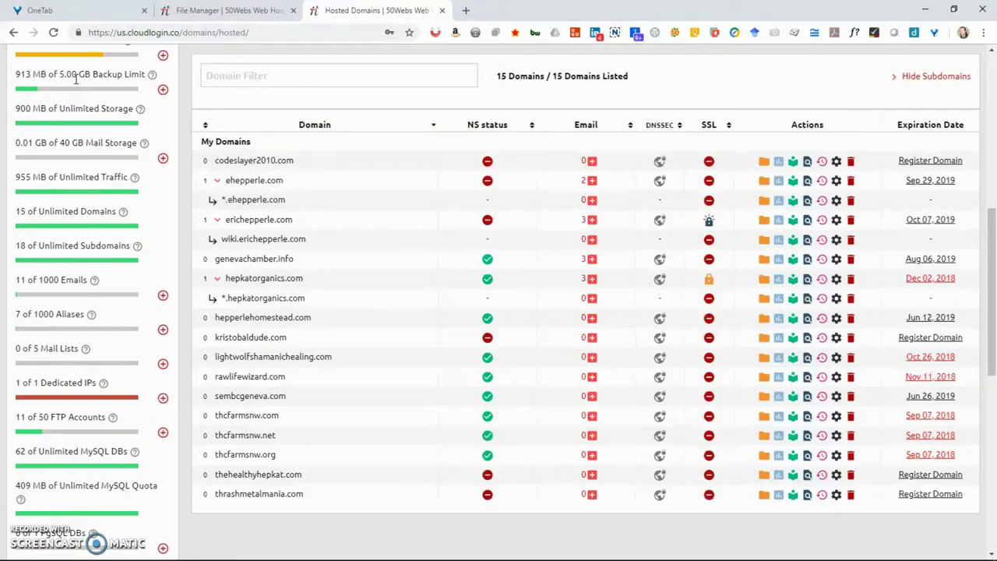
key(alt+Tab)
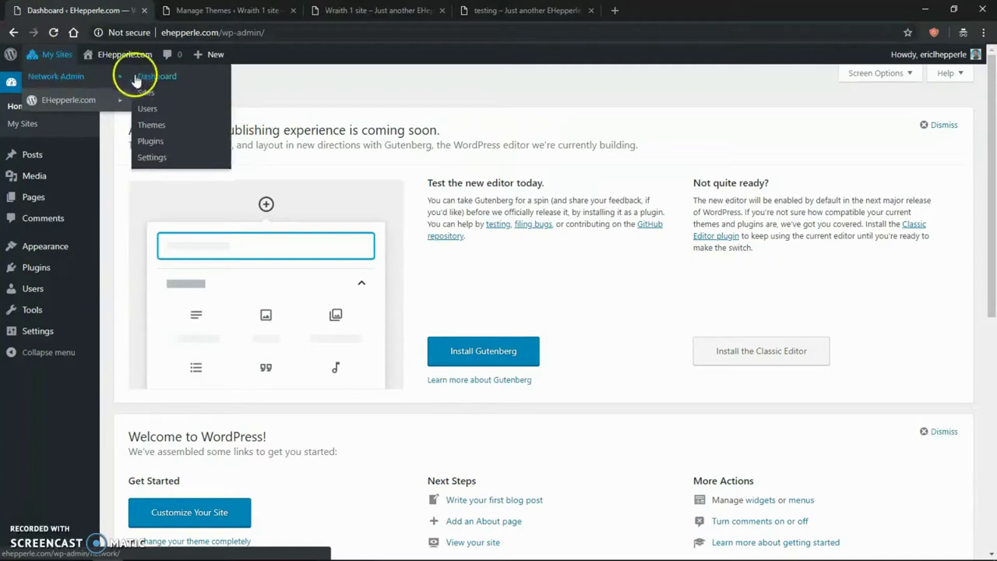
click(147, 95)
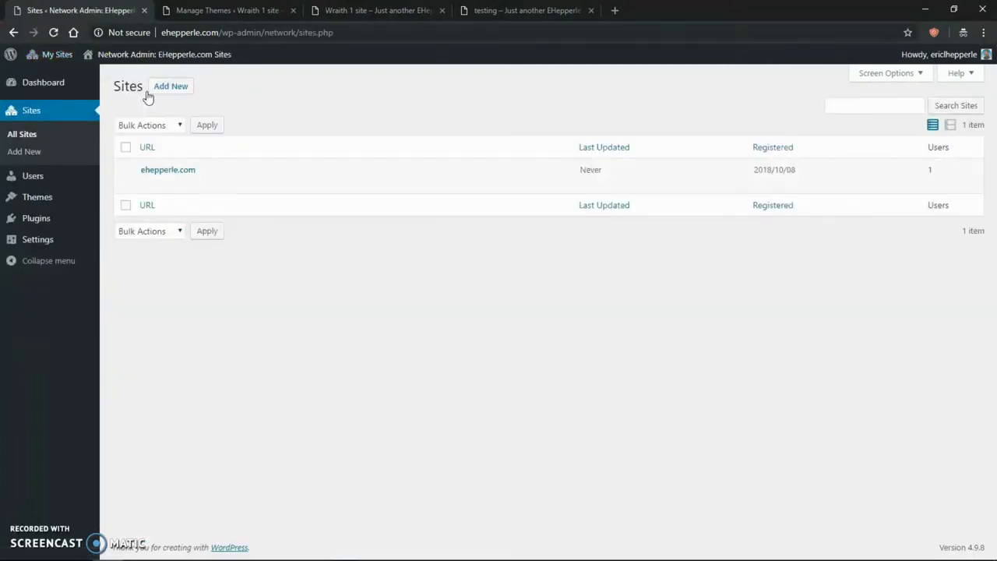
click(169, 86)
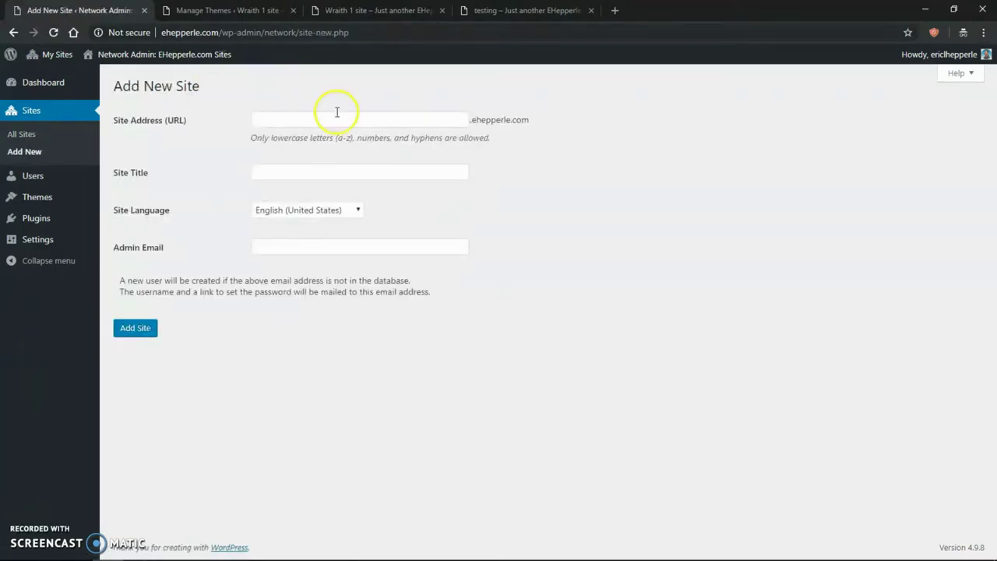
- Enter 'happyfaires' as the site address after discarding 'sraith1' and 'bestseomarketing'
click(335, 118)
text(sr)
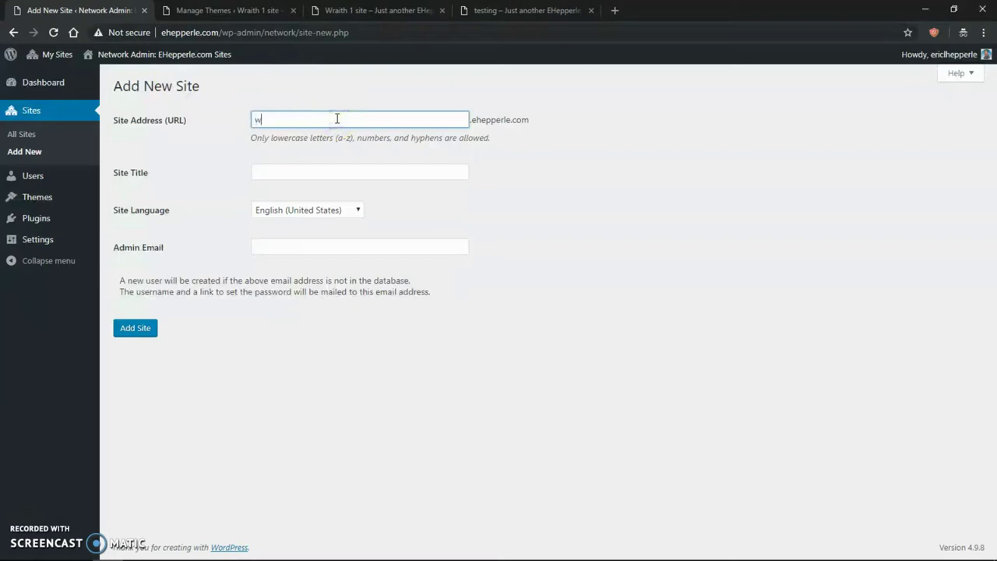
text(aith1)
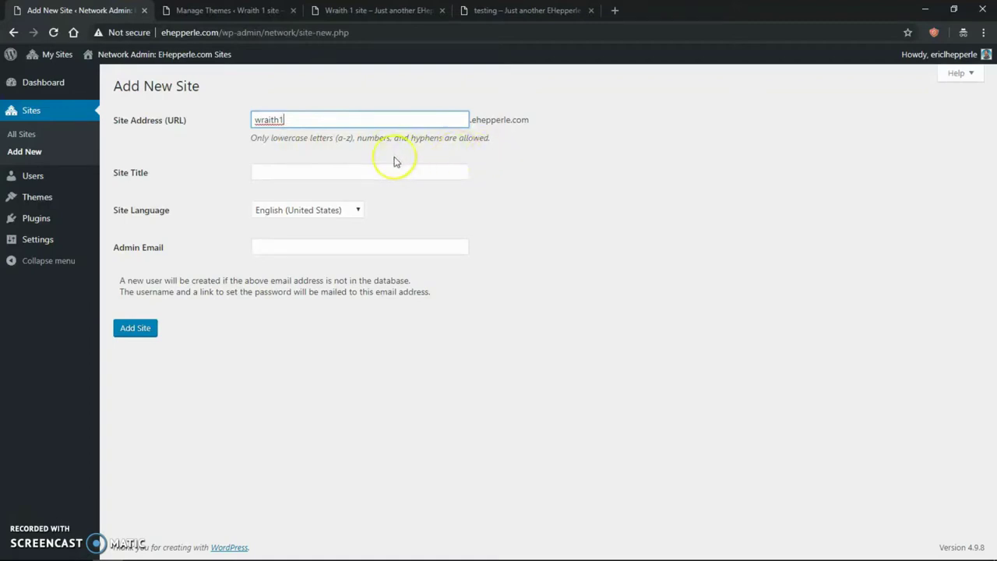
key(BackSpace)
key(BackSpace)
key(BackSpace)
key(BackSpace)
key(BackSpace)
key(BackSpace)
key(BackSpace)
text(bestseomarketing)
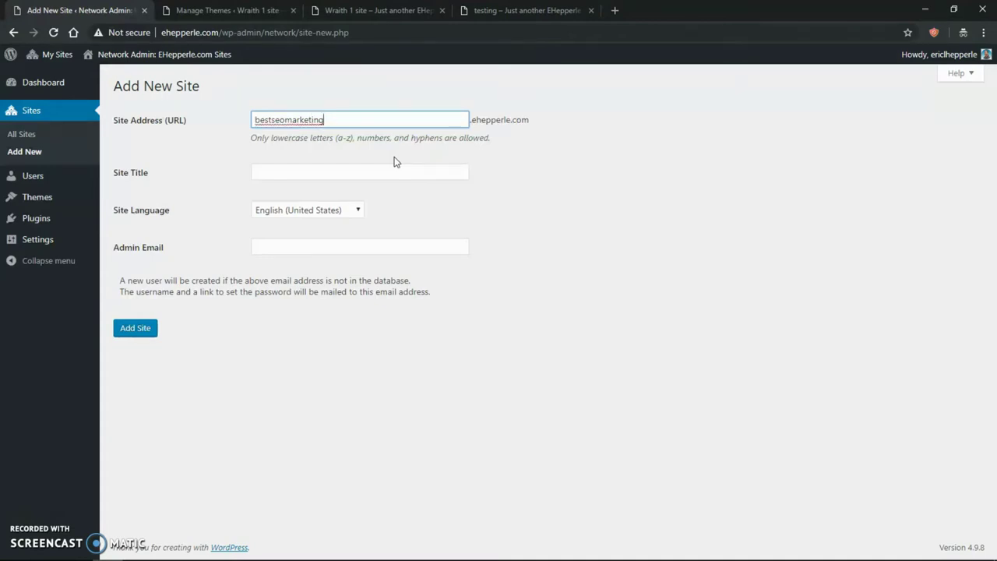
key(BackSpace)
key(BackSpace)
key(BackSpace)
key(BackSpace)
key(BackSpace)
key(BackSpace)
key(BackSpace)
key(BackSpace)
key(BackSpace)
key(BackSpace)
key(BackSpace)
key(BackSpace)
key(BackSpace)
key(BackSpace)
key(BackSpace)
key(BackSpace)
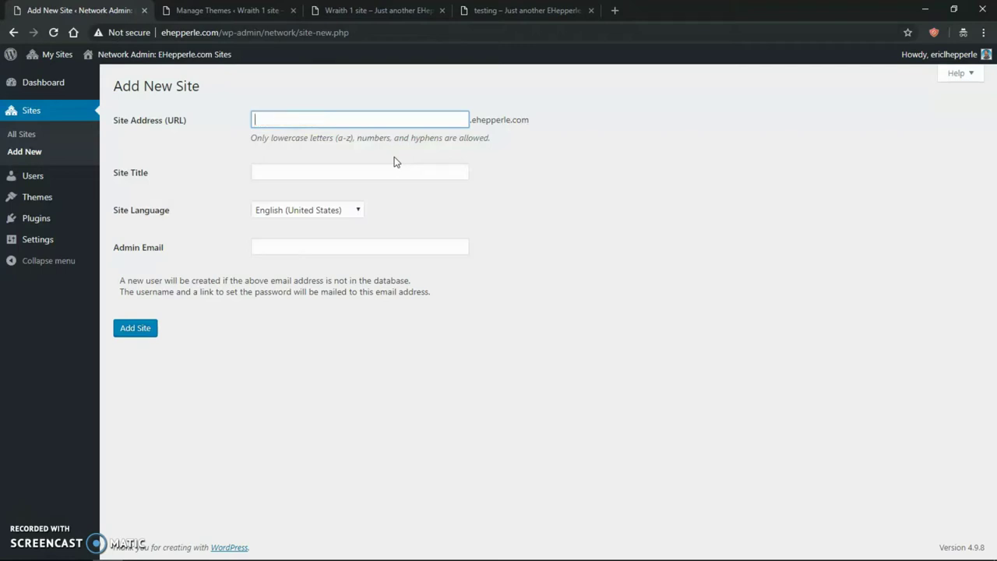
text(happyfaires)
- Correct the site address to 'happyfairs' and title the site 'Happy Fairs'
click(406, 173)
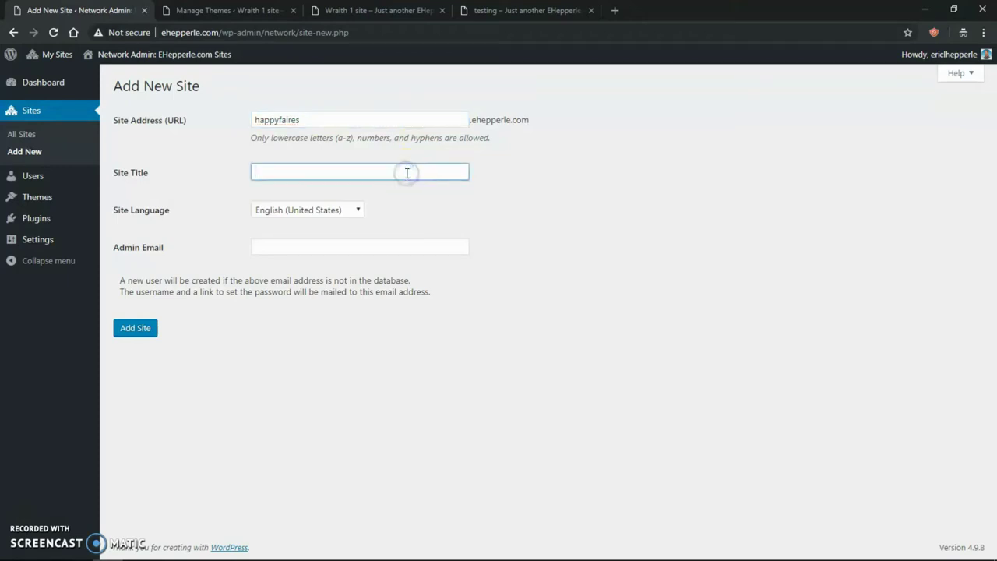
click(314, 120)
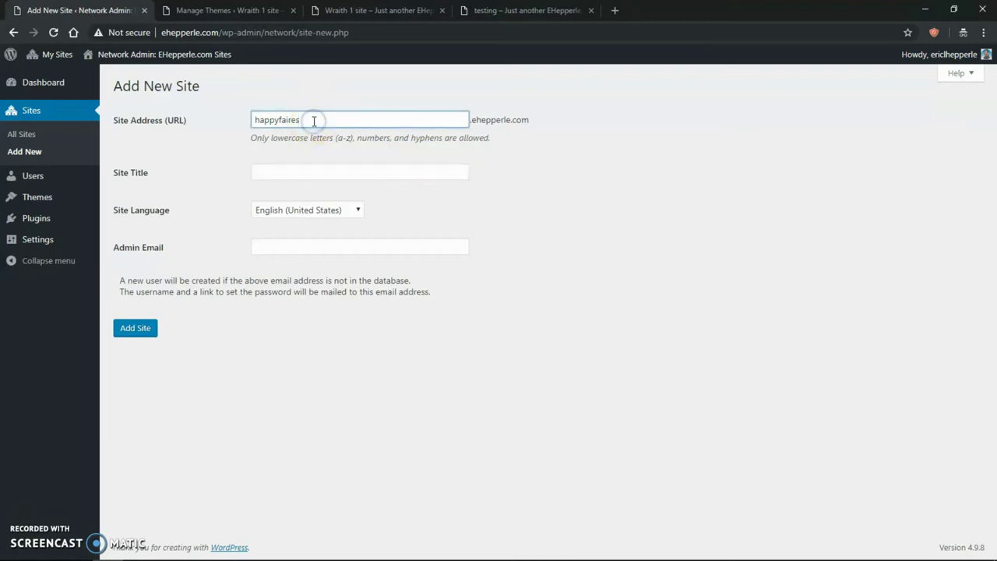
key(BackSpace)
key(BackSpace)
key(BackSpace)
key(BackSpace)
key(BackSpace)
key(BackSpace)
key(BackSpace)
key(BackSpace)
key(BackSpace)
key(BackSpace)
key(BackSpace)
text(happy)
click(314, 171)
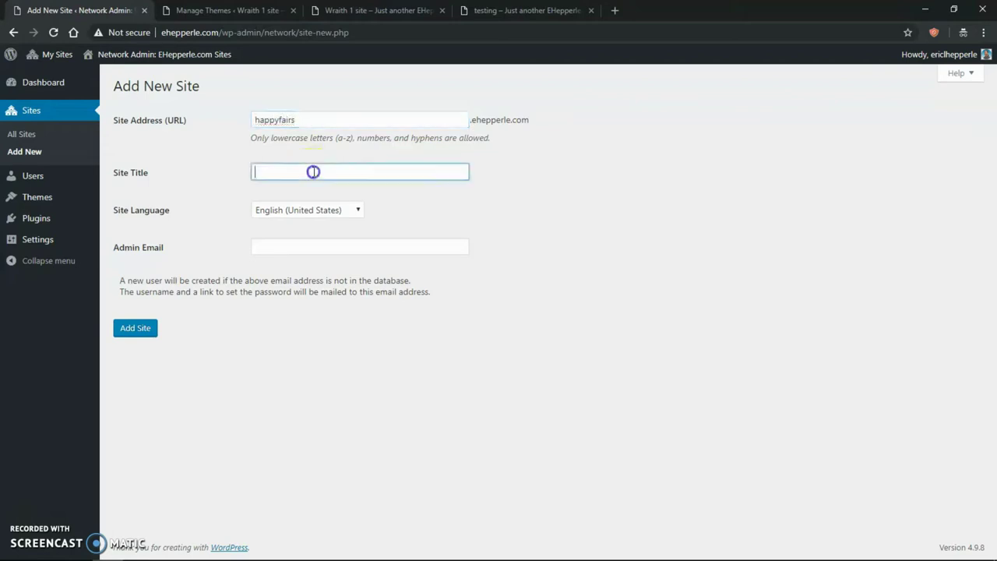
text(Happy Fairs)
- Fill in the admin email from the autocomplete suggestion and add the site
click(315, 247)
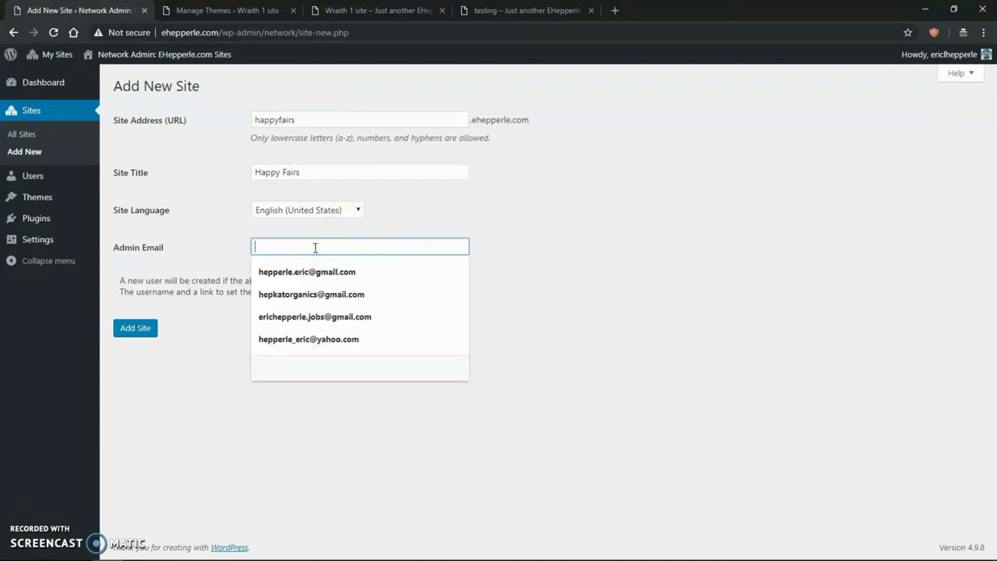
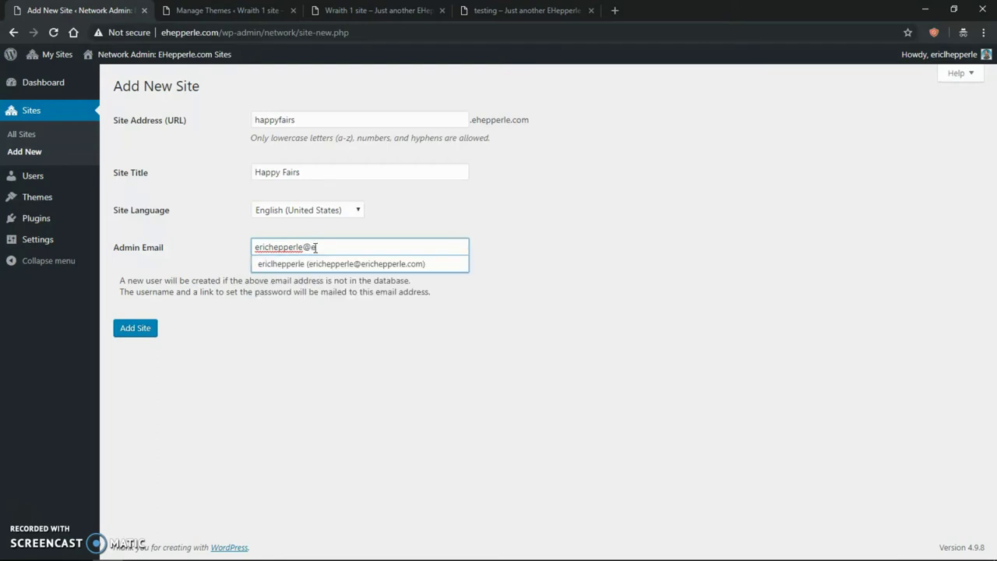
click(322, 264)
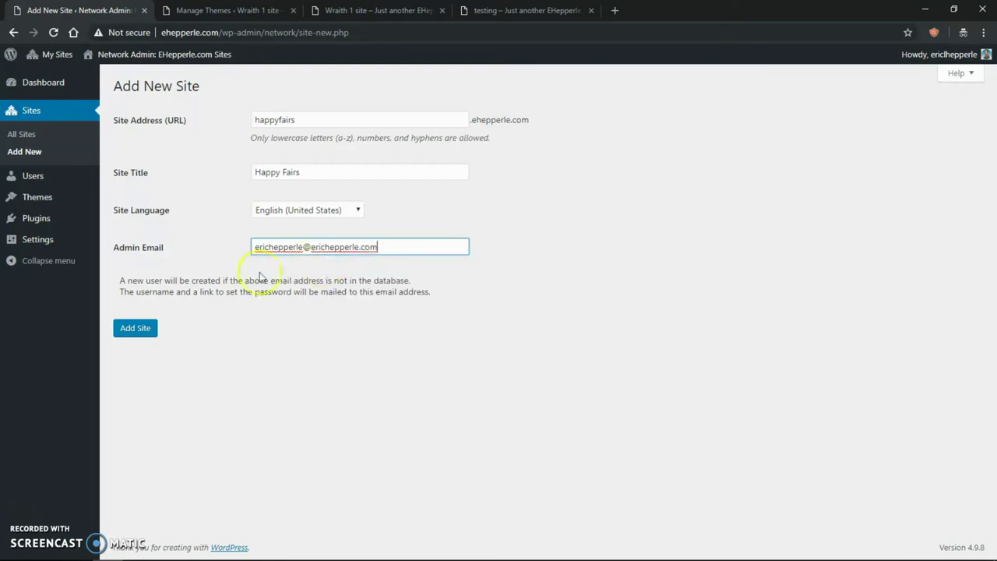
click(141, 335)
click(142, 336)
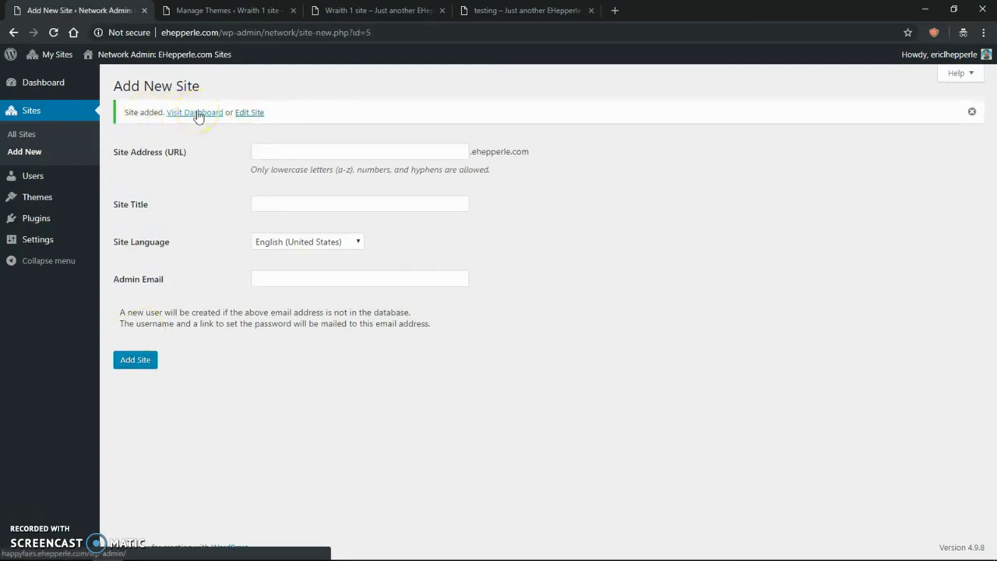
- Open the Happy Fairs site's dashboard in a new tab and switch to it
right_click(197, 115)
click(228, 118)
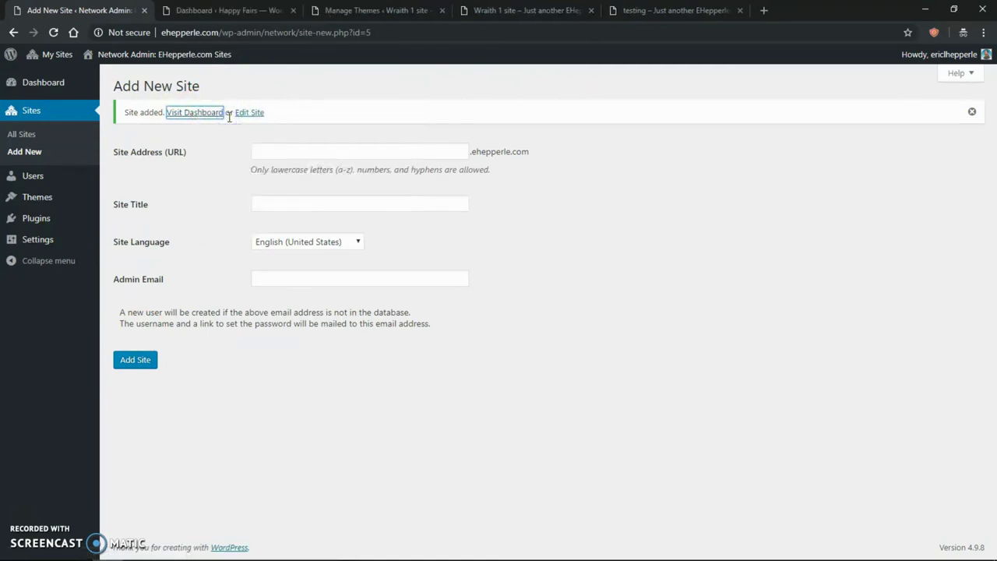
click(226, 11)
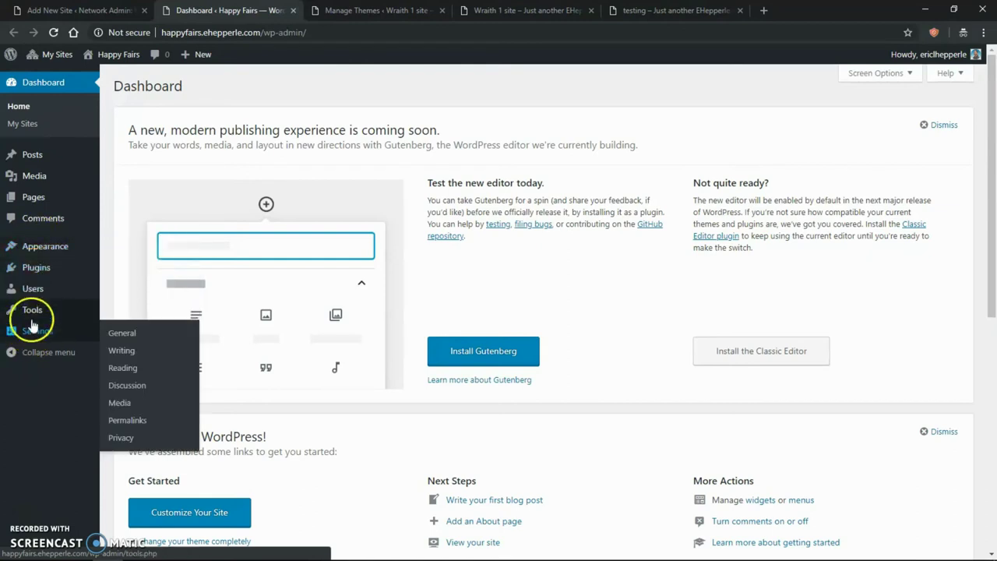
mouse_move(35, 296)
click(146, 324)
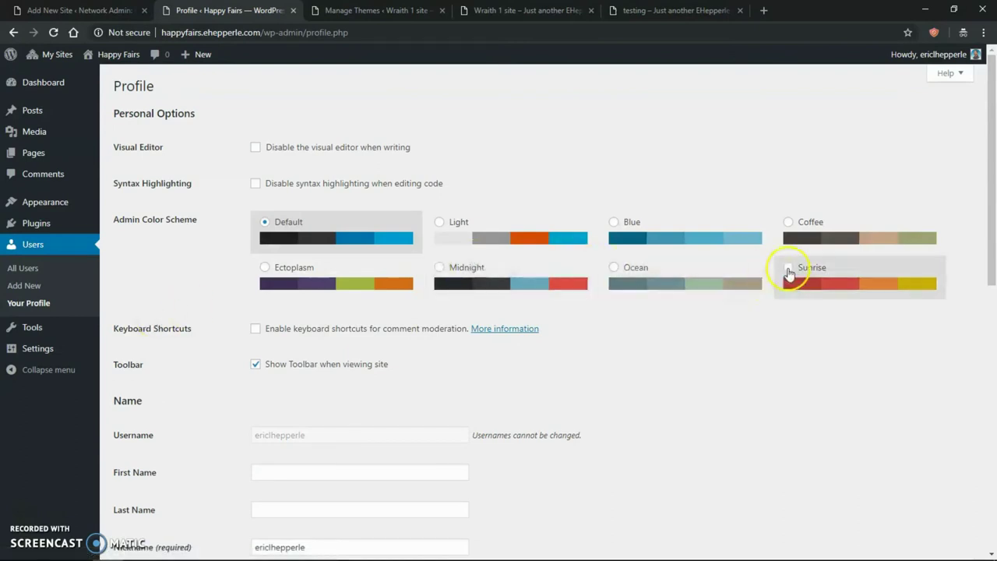
click(789, 269)
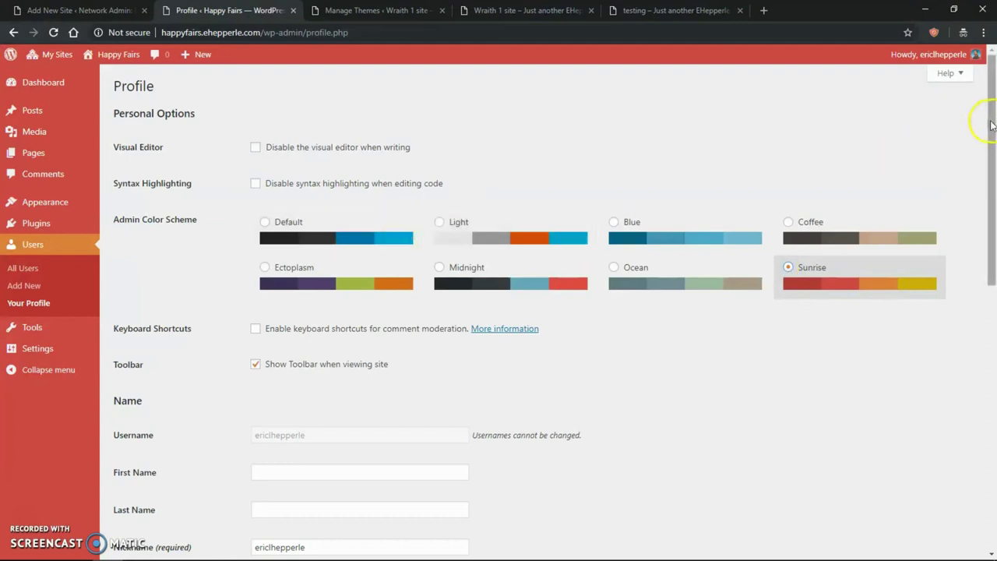
click(264, 223)
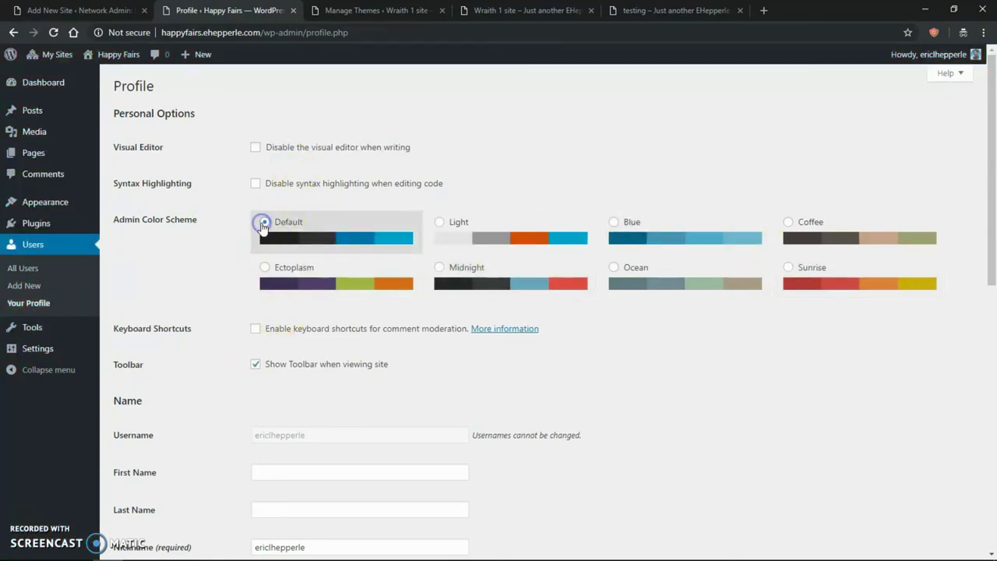
click(52, 441)
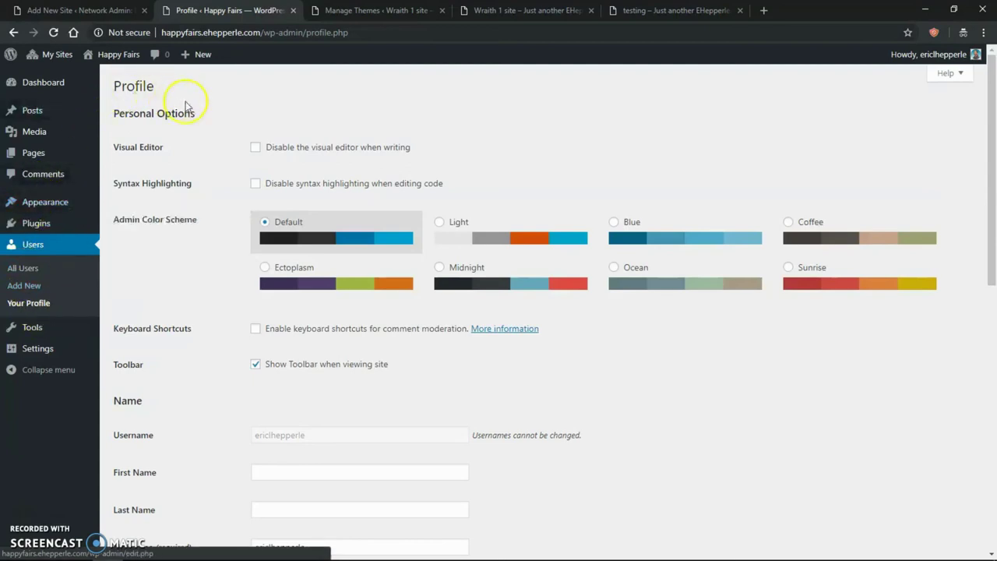
- Load the public HAPPY FAIRS homepage in a new window, then bring the Happy Fairs Dashboard back to the front
click(43, 84)
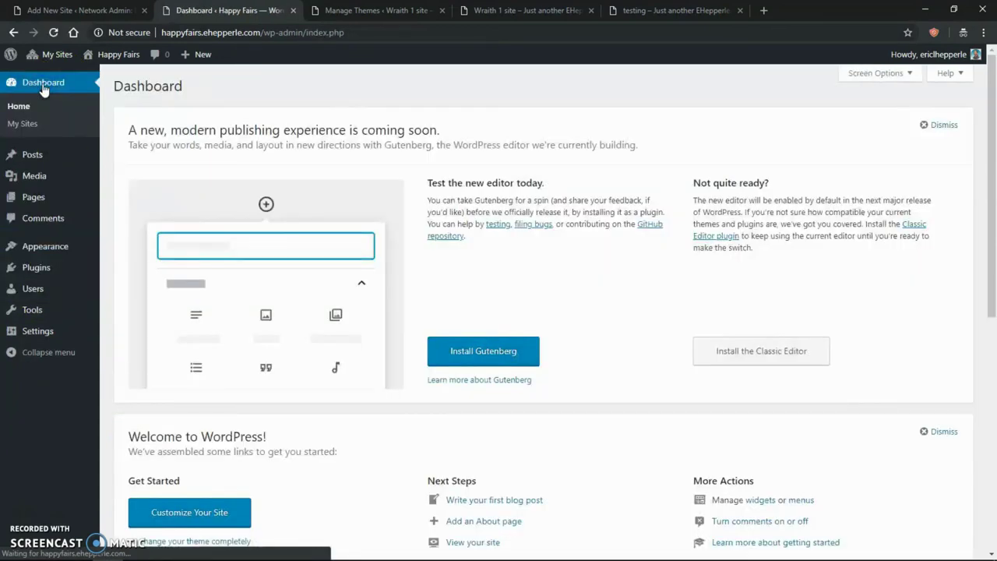
mouse_move(100, 70)
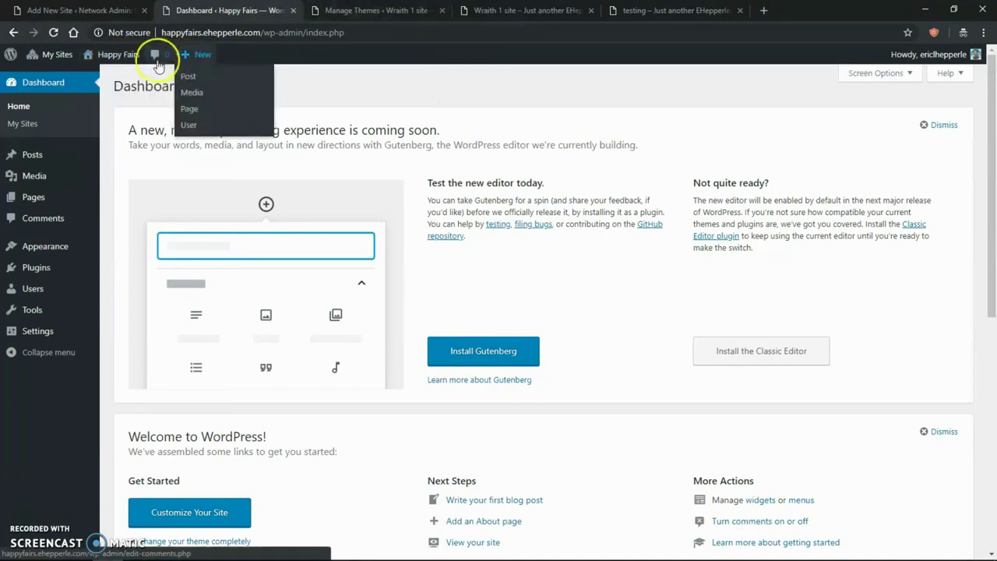
mouse_move(125, 61)
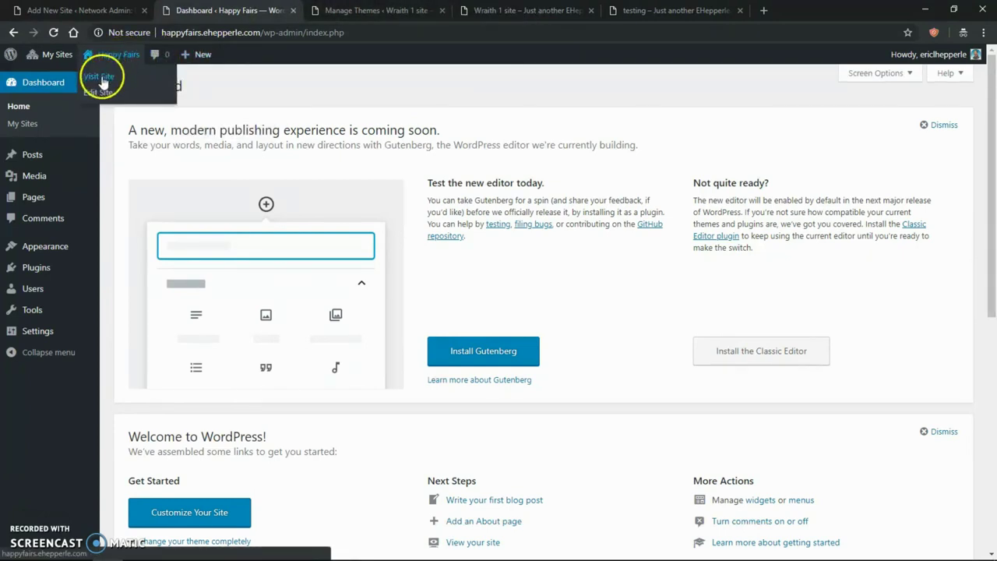
right_click(103, 78)
click(139, 101)
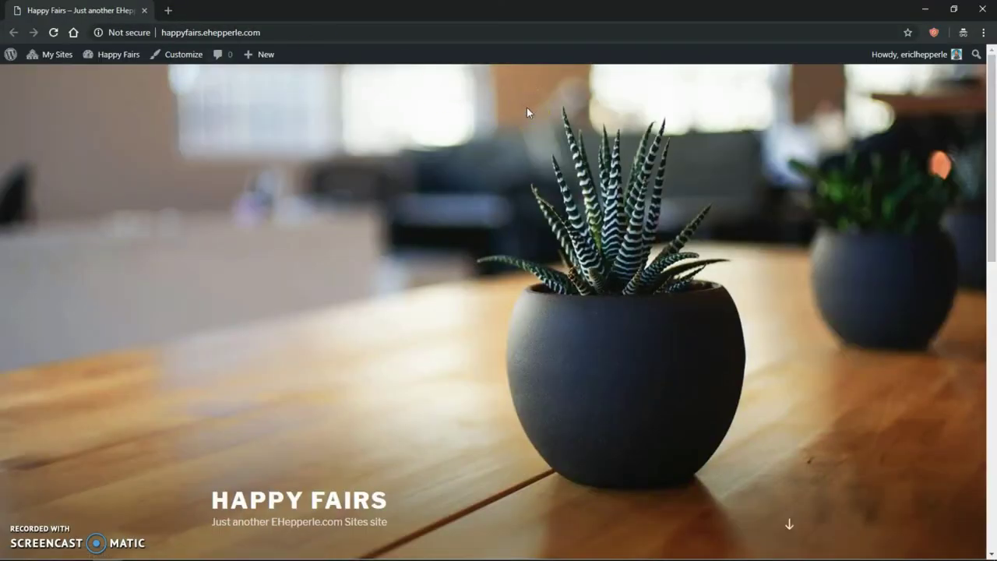
key(alt+Tab)
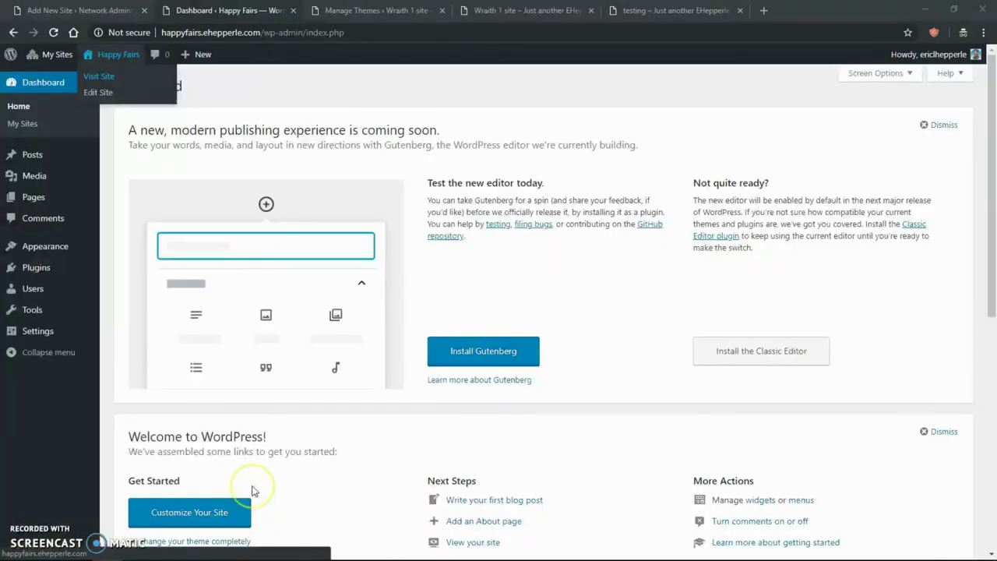